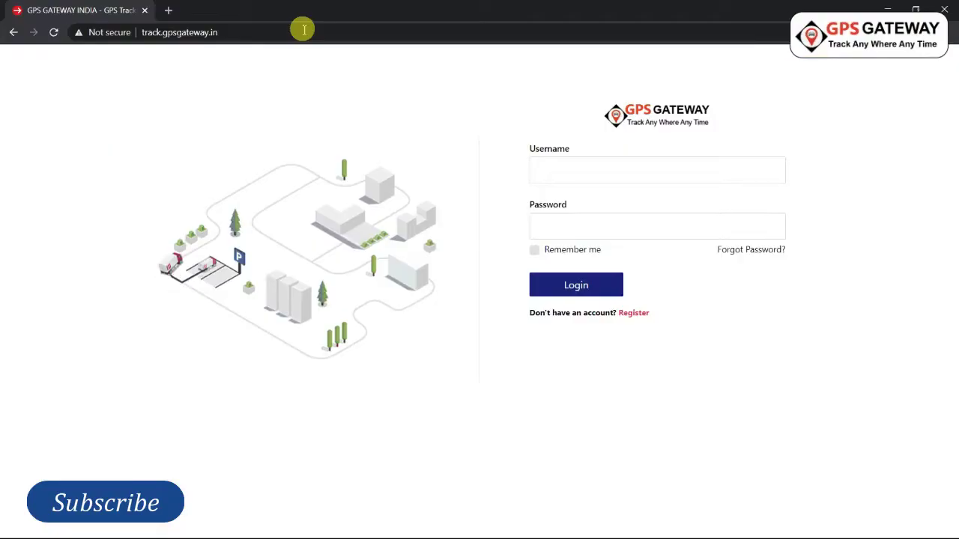
- Log in with the saved username and account password, then open the Version 5.7 dashboard
{"action": "left_click", "coordinate": [626, 177]}
{"action": "key", "text": "Escape"}
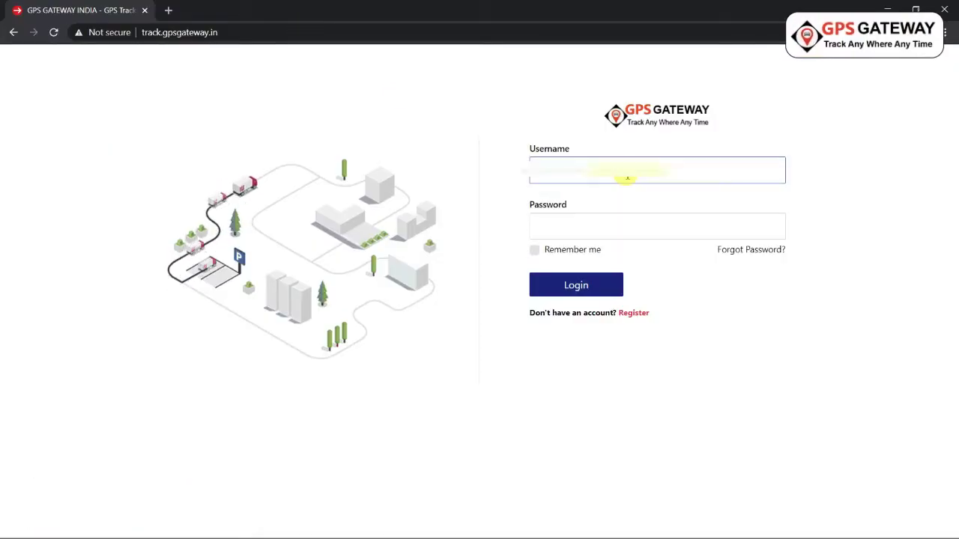
{"action": "key", "text": "Tab"}
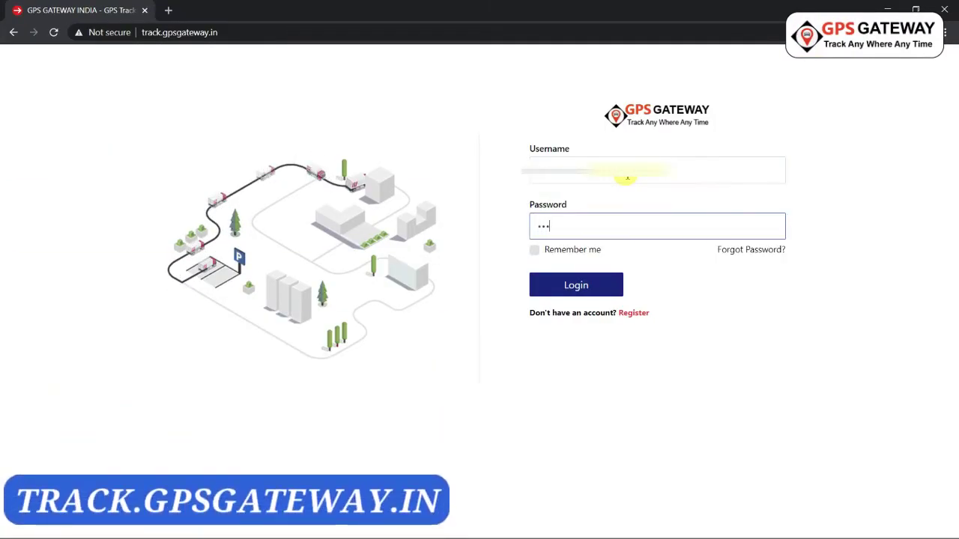
{"action": "left_click", "coordinate": [577, 286]}
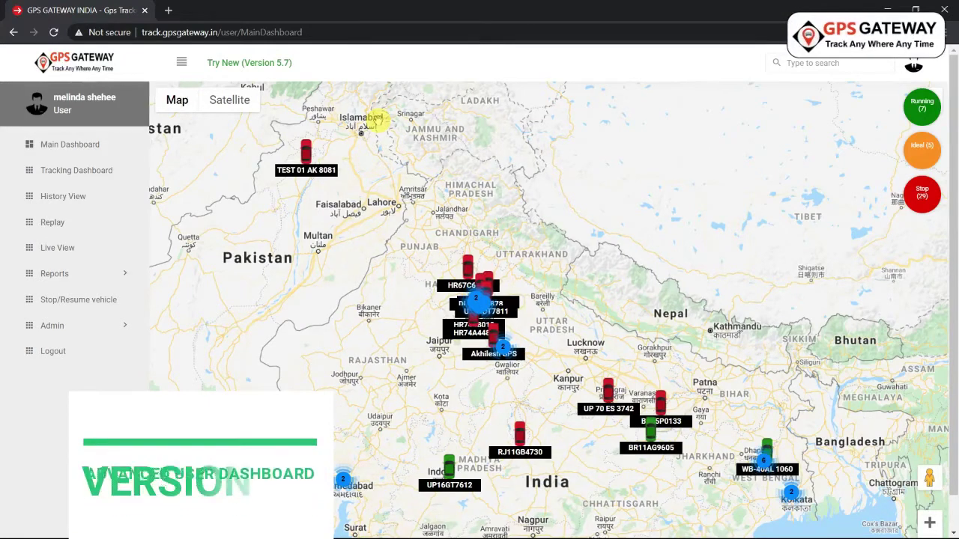
{"action": "left_click", "coordinate": [225, 63]}
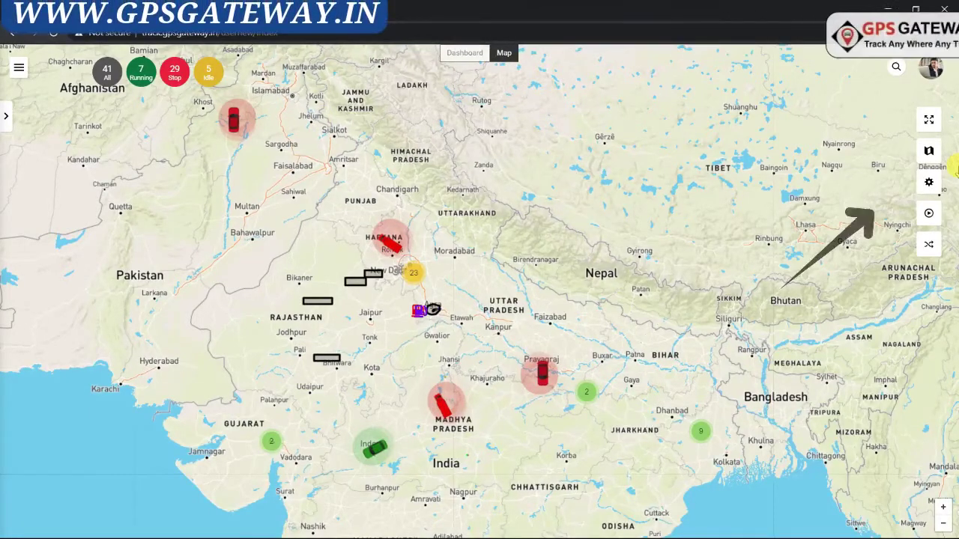
- Turn POI markers on in the map settings and set the base map to Google Roadmap
{"action": "left_click", "coordinate": [929, 184]}
{"action": "left_click", "coordinate": [830, 187]}
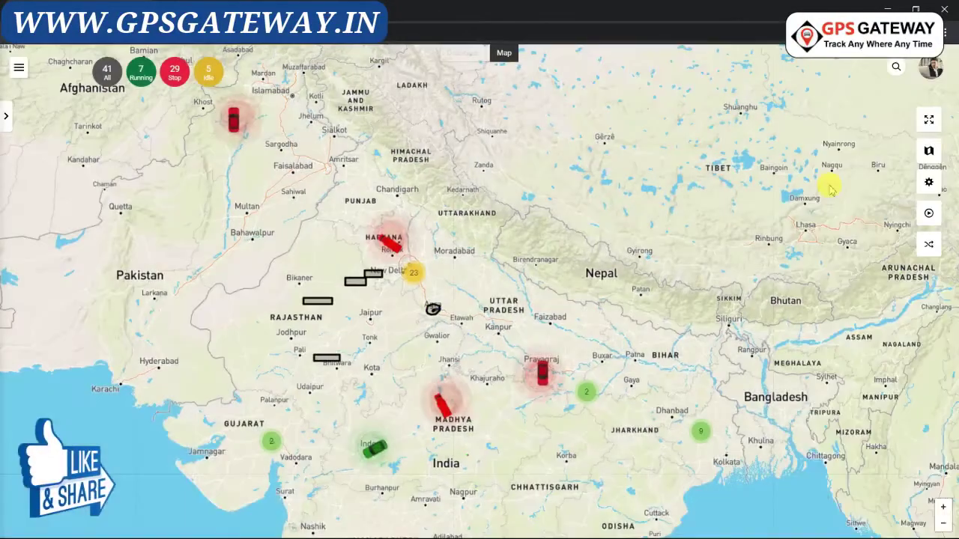
{"action": "left_click", "coordinate": [932, 191]}
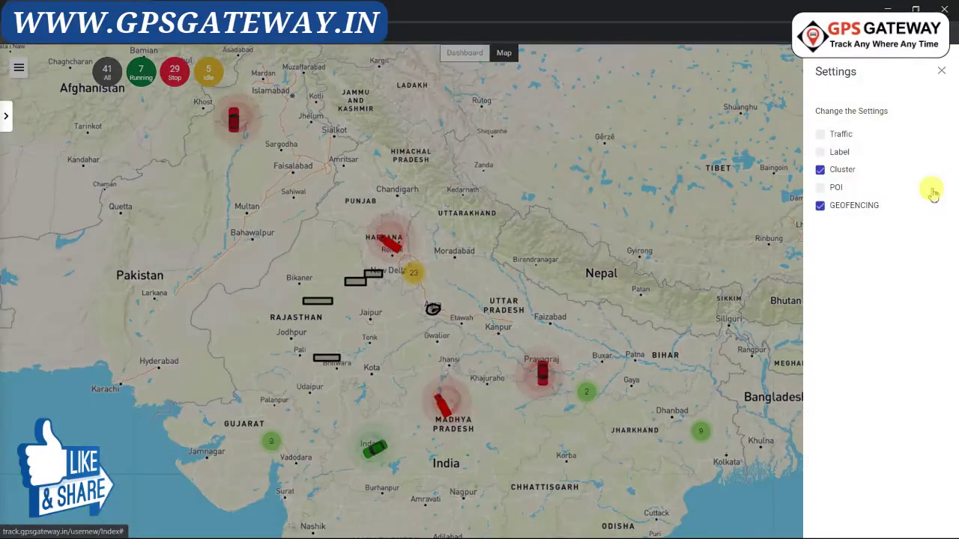
{"action": "left_click", "coordinate": [820, 188]}
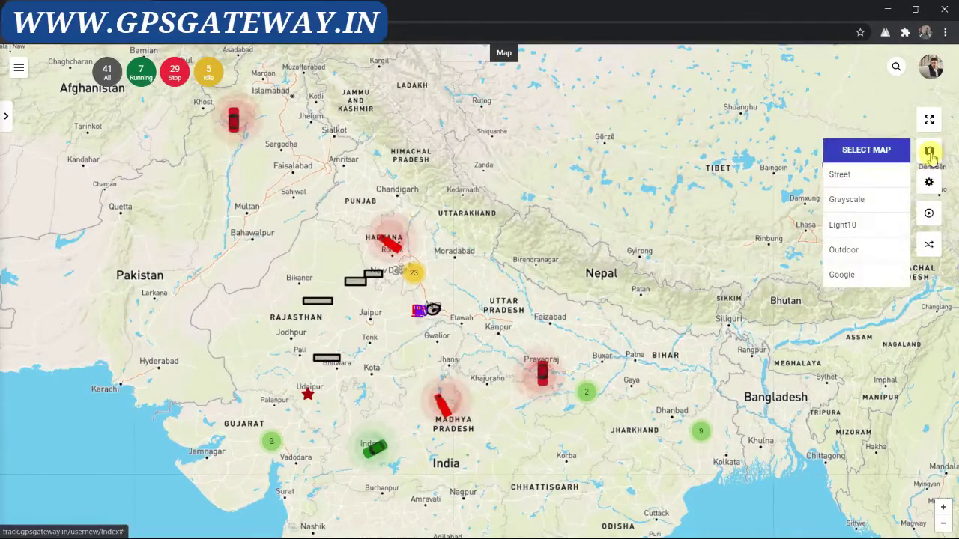
{"action": "mouse_move", "coordinate": [843, 274]}
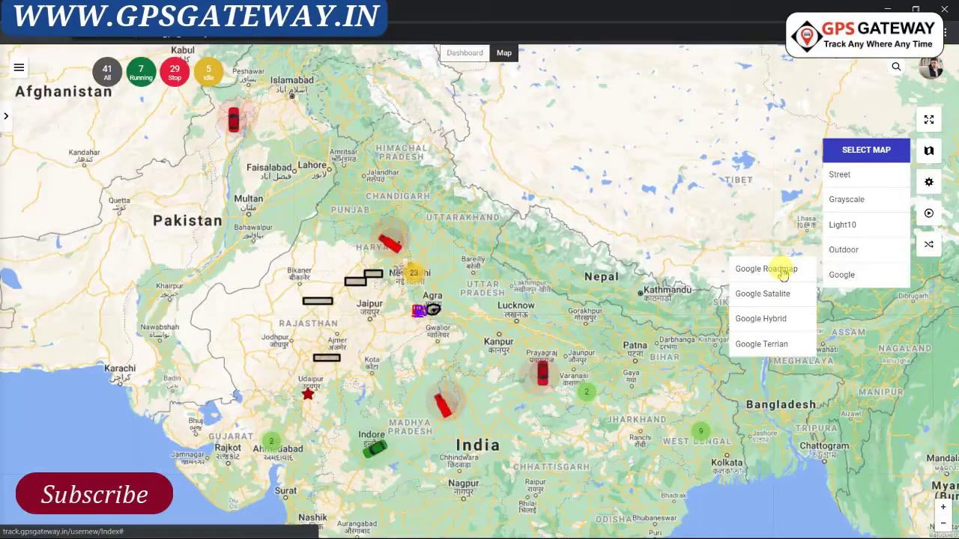
{"action": "left_click", "coordinate": [781, 270]}
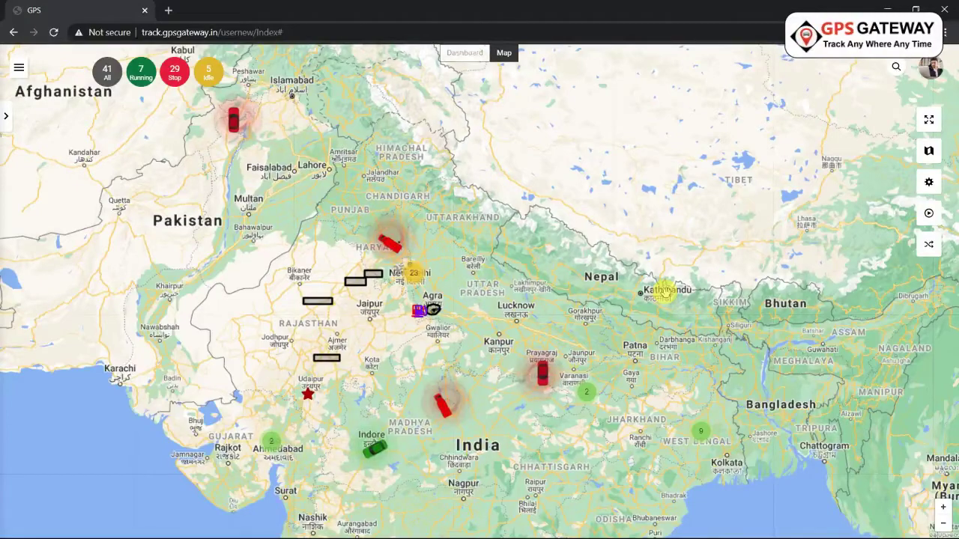
- Zoom to street level near Hudson Lane, Delhi, and bring up the Add POI/Geofence menu
{"action": "left_click", "coordinate": [943, 509]}
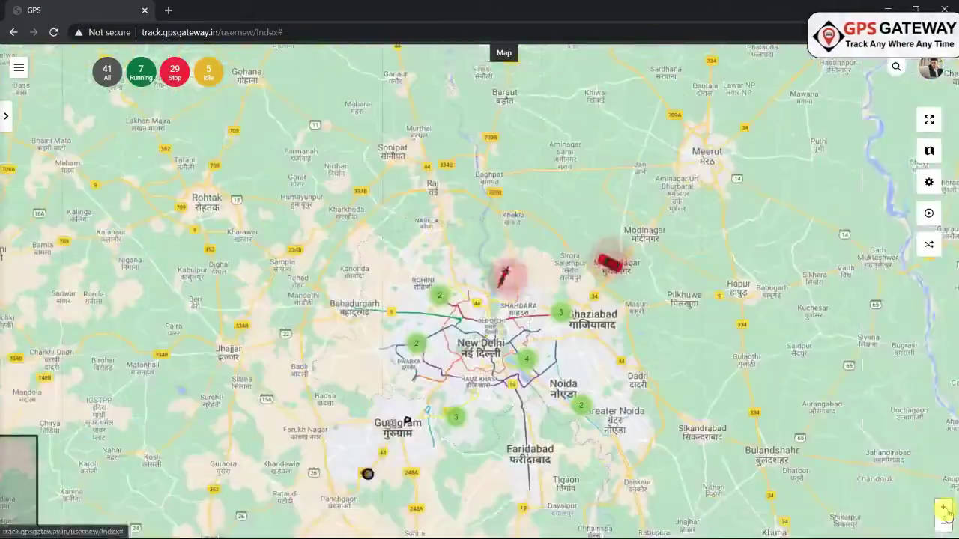
{"action": "left_click", "coordinate": [943, 508]}
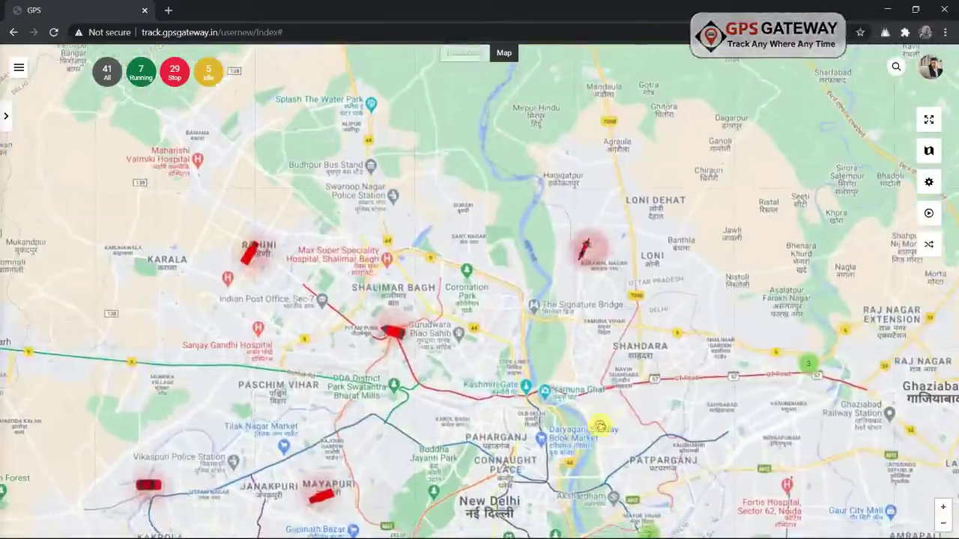
{"action": "left_click", "coordinate": [944, 509]}
{"action": "left_click", "coordinate": [943, 509]}
{"action": "left_click", "coordinate": [943, 509]}
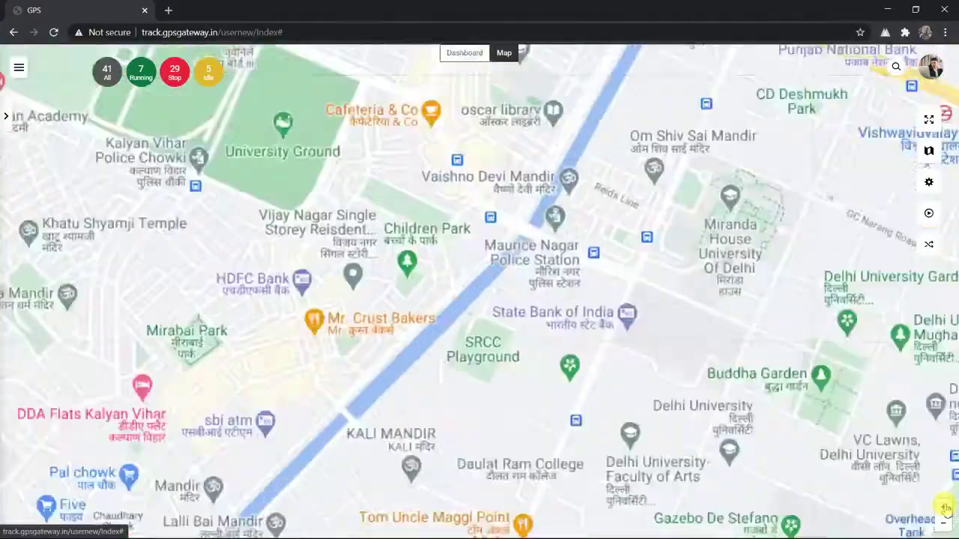
{"action": "left_click", "coordinate": [944, 509]}
{"action": "left_click", "coordinate": [943, 509]}
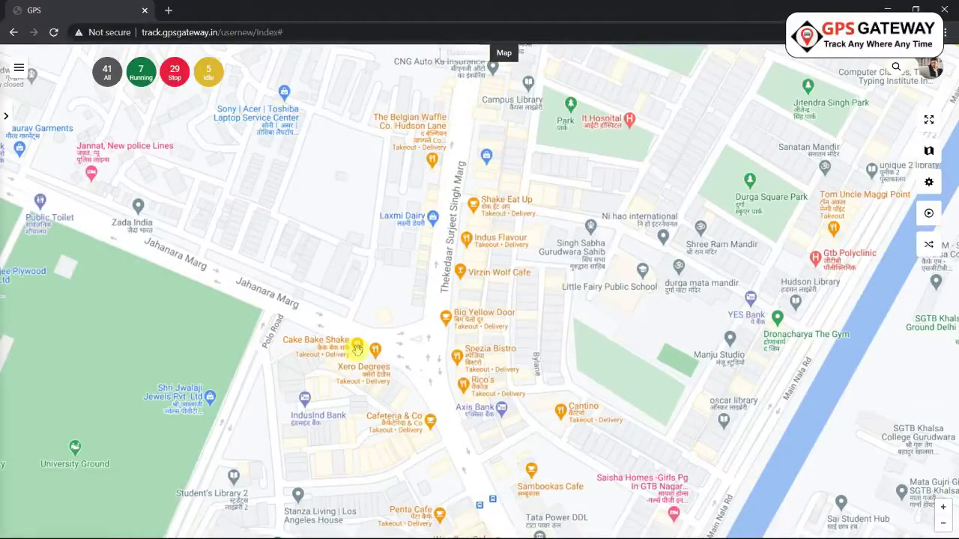
{"action": "right_click", "coordinate": [357, 350]}
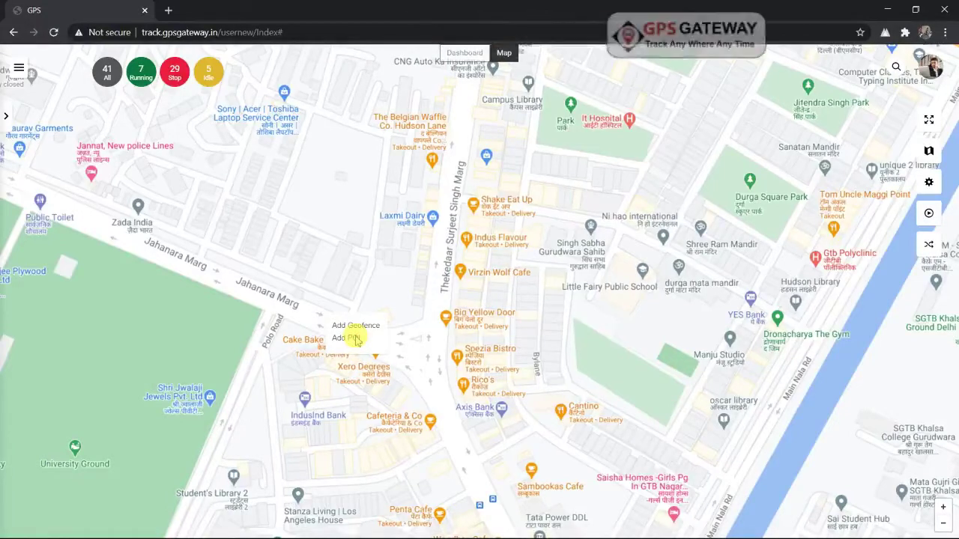
- Start a new POI here, switch its map to Google satellite, and zoom in around the pin
{"action": "left_click", "coordinate": [355, 338]}
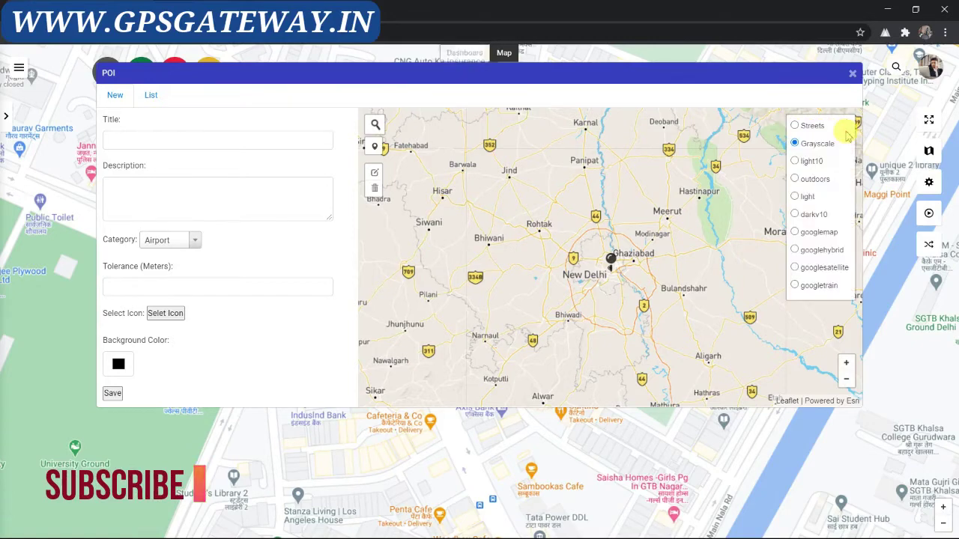
{"action": "left_click", "coordinate": [842, 126]}
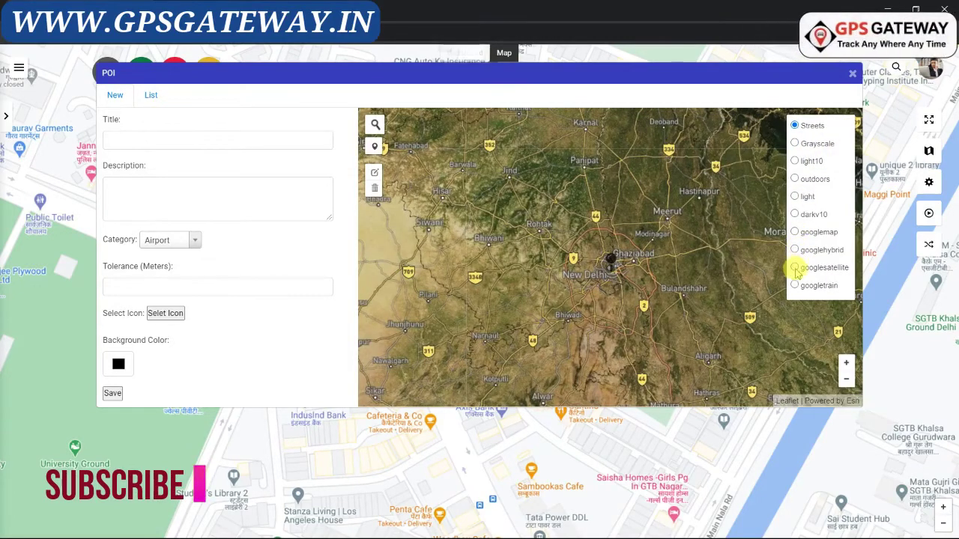
{"action": "left_click", "coordinate": [795, 268]}
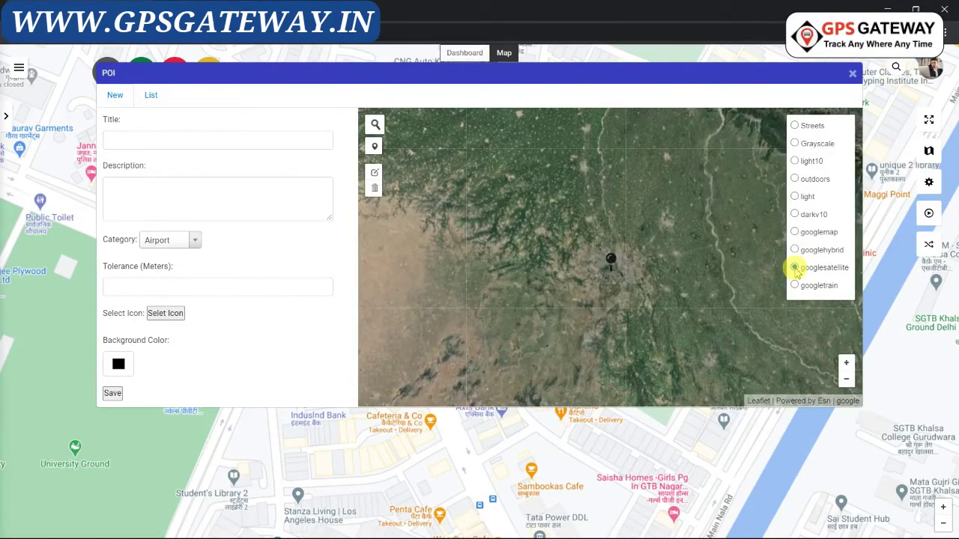
{"action": "left_click", "coordinate": [848, 363]}
{"action": "left_click", "coordinate": [847, 363]}
{"action": "left_click", "coordinate": [847, 363]}
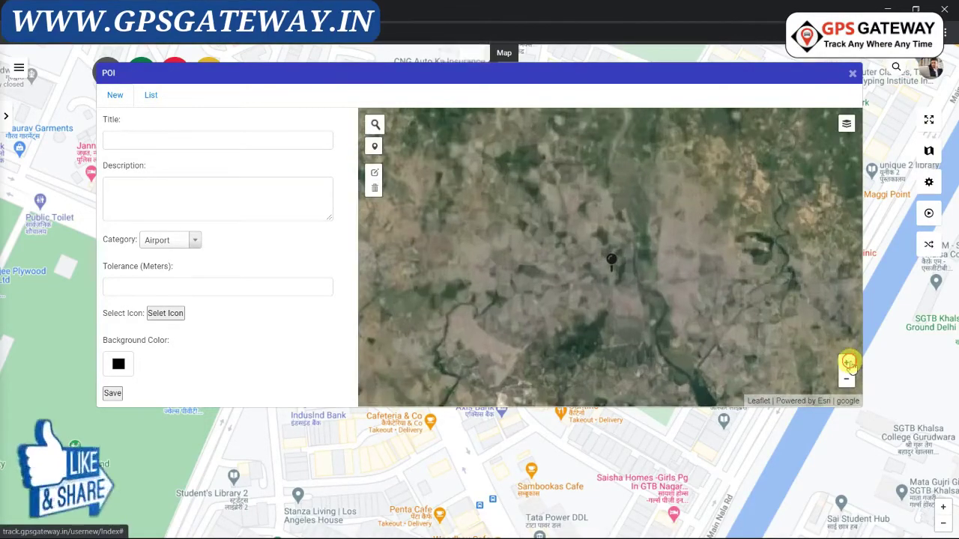
{"action": "left_click", "coordinate": [847, 364]}
{"action": "left_click", "coordinate": [848, 363]}
{"action": "left_click", "coordinate": [847, 363]}
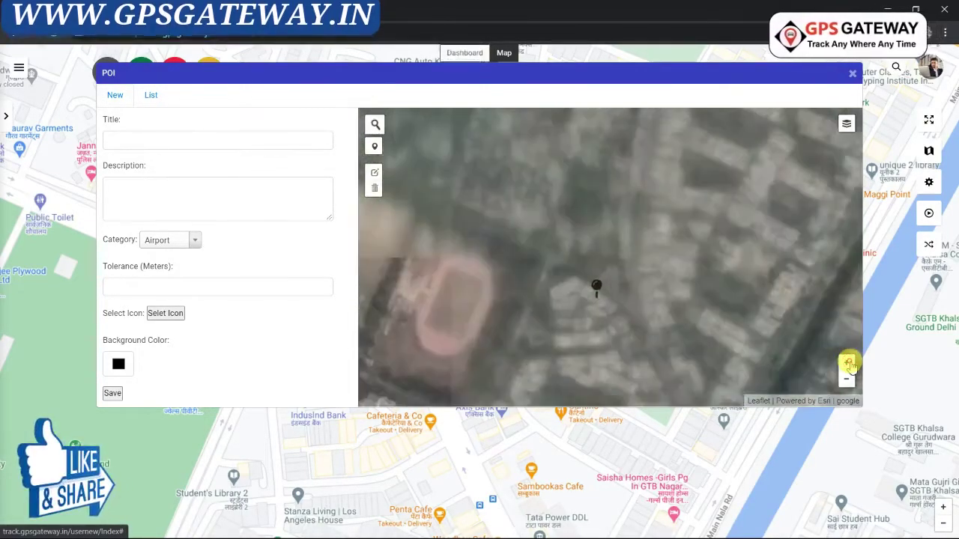
{"action": "left_click", "coordinate": [847, 363]}
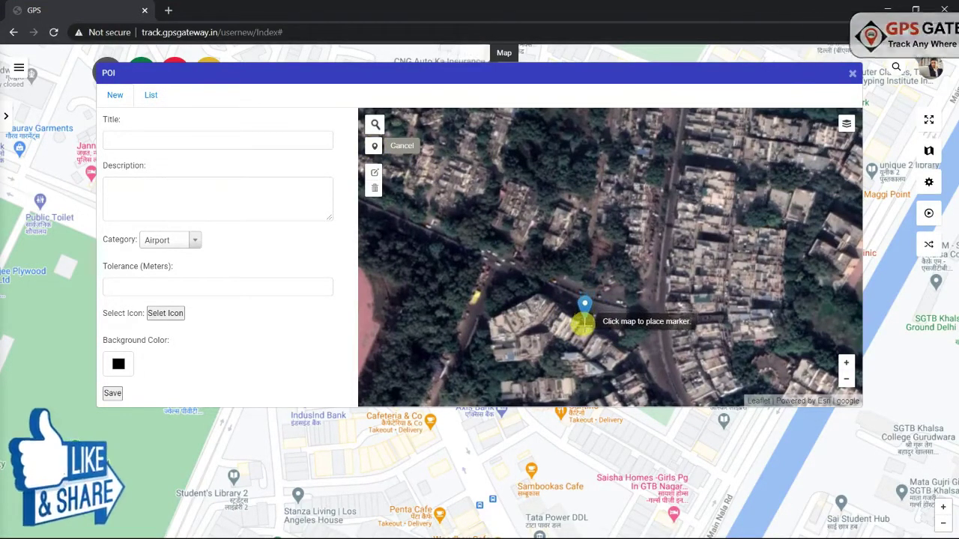
- Place the POI marker on the satellite map near the pin
{"action": "left_click", "coordinate": [583, 326]}
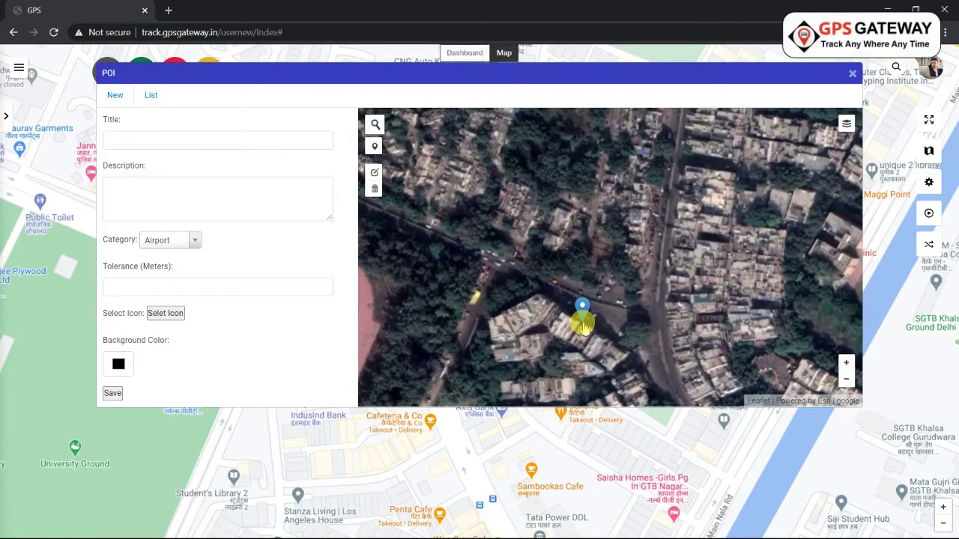
{"action": "left_click", "coordinate": [374, 174]}
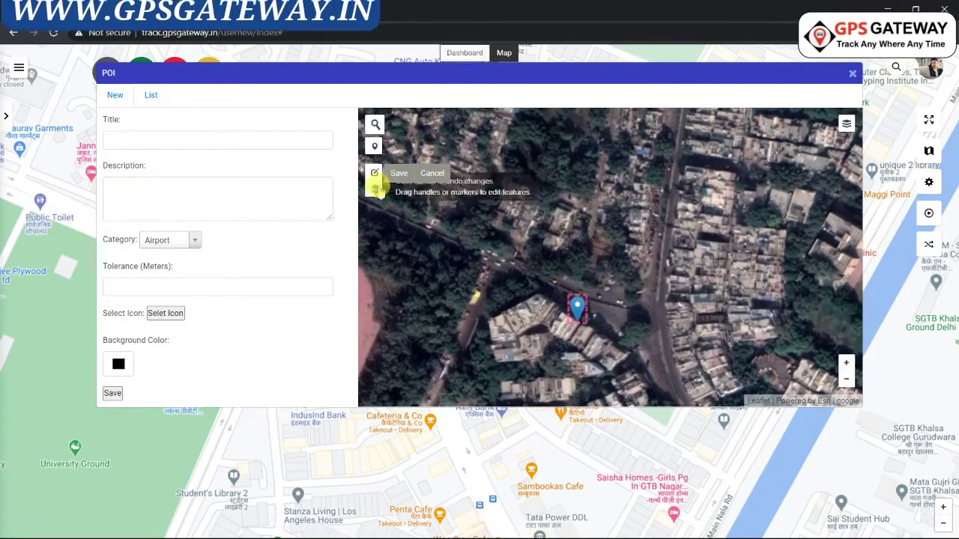
{"action": "left_click", "coordinate": [395, 175]}
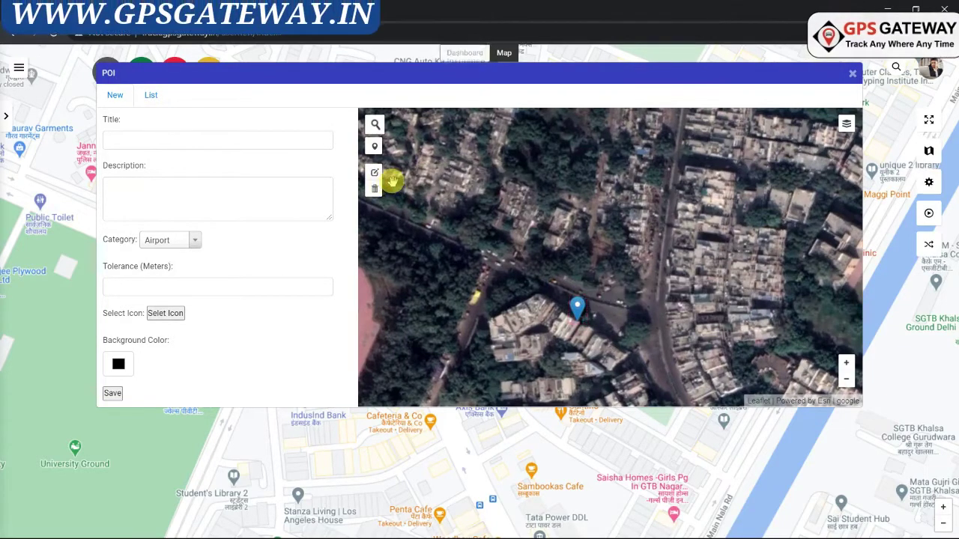
- Enter the title Cafeteria, correcting the typo, and move to the Description field
{"action": "left_click", "coordinate": [233, 143]}
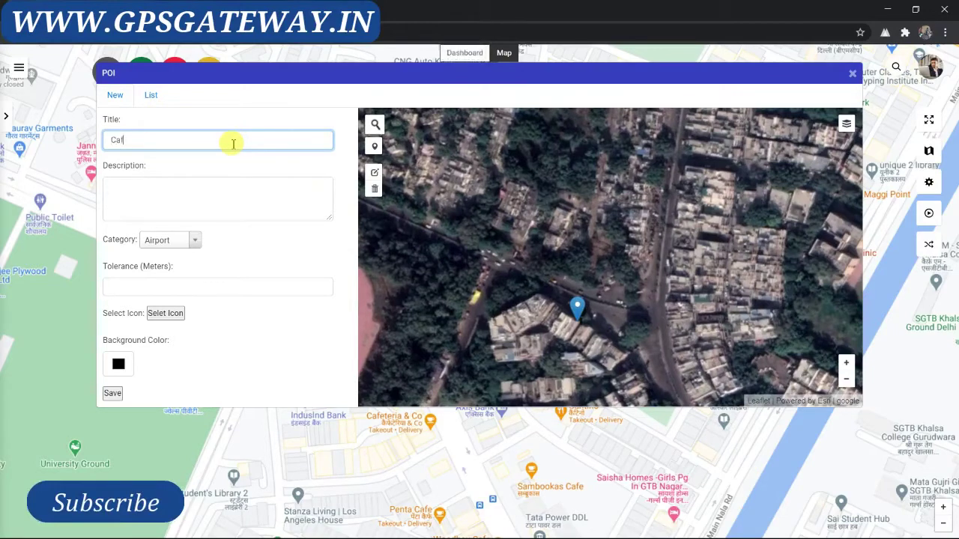
{"action": "type", "text": "Cafeterai"}
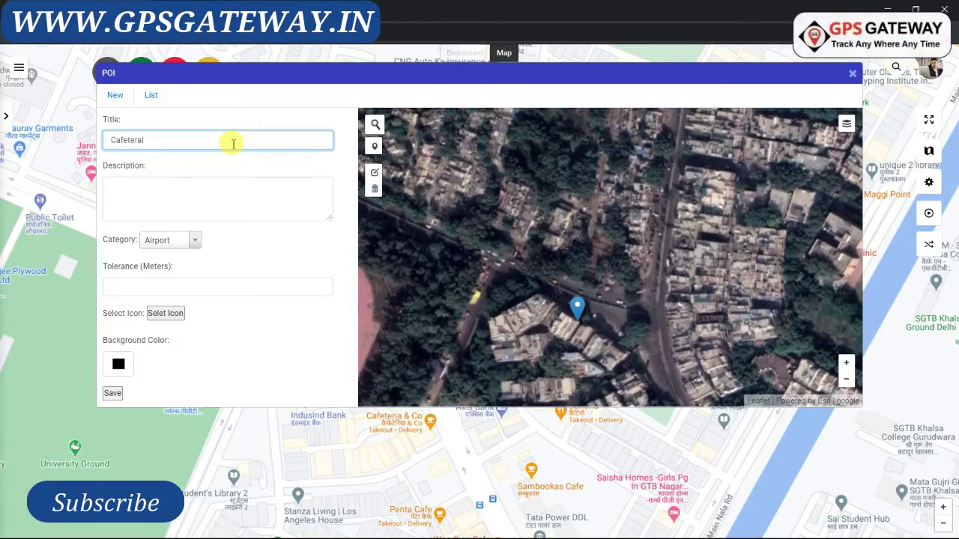
{"action": "key", "text": "BackSpace"}
{"action": "key", "text": "BackSpace"}
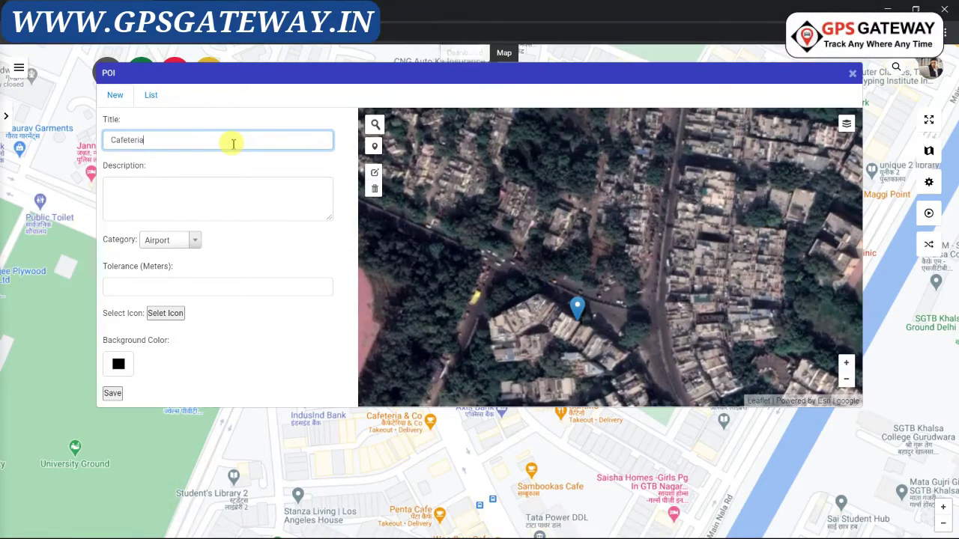
{"action": "left_click", "coordinate": [211, 203]}
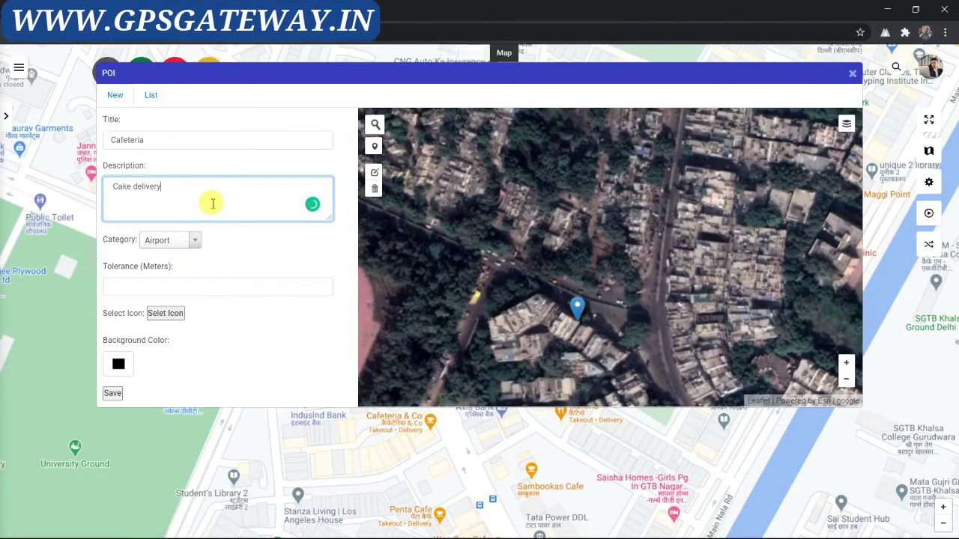
- Change the POI category from Airport to Chilling Center
{"action": "left_click", "coordinate": [198, 246]}
{"action": "scroll", "coordinate": [189, 366], "scroll_direction": "down", "scroll_amount": 1}
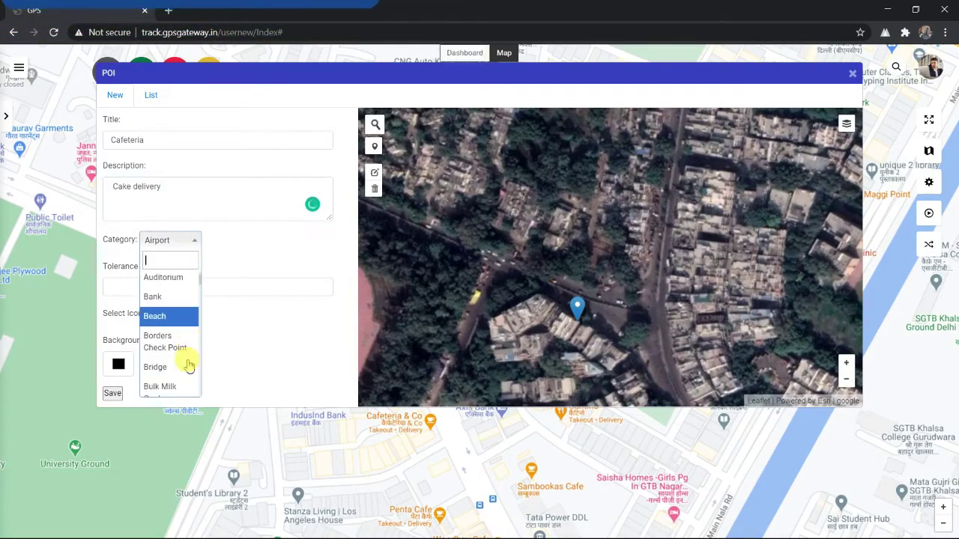
{"action": "scroll", "coordinate": [189, 365], "scroll_direction": "down", "scroll_amount": 2}
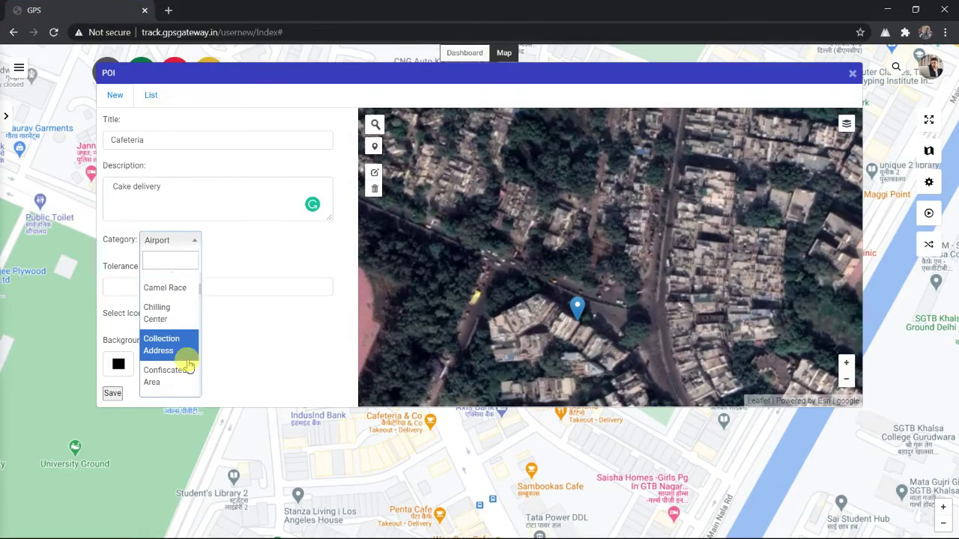
{"action": "scroll", "coordinate": [172, 319], "scroll_direction": "down", "scroll_amount": 3}
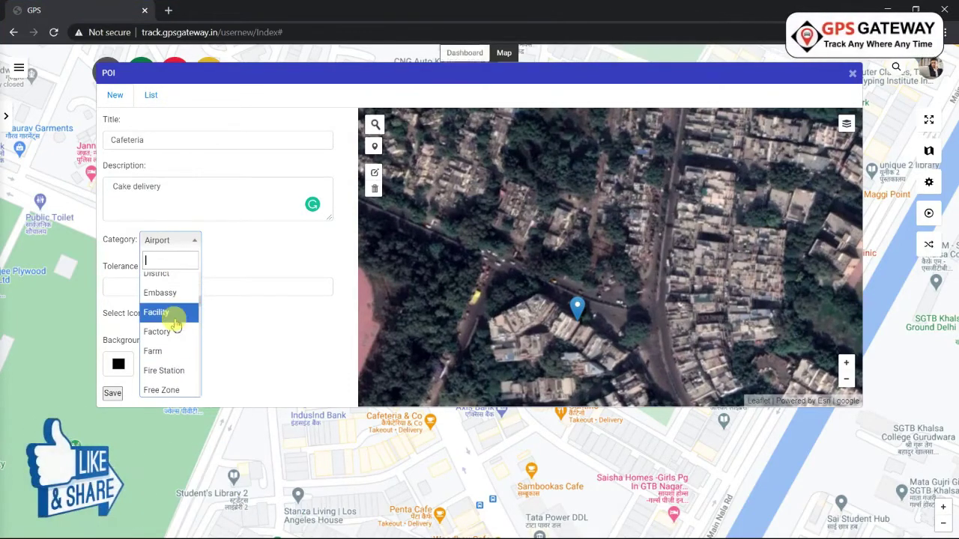
{"action": "scroll", "coordinate": [175, 322], "scroll_direction": "down", "scroll_amount": 5}
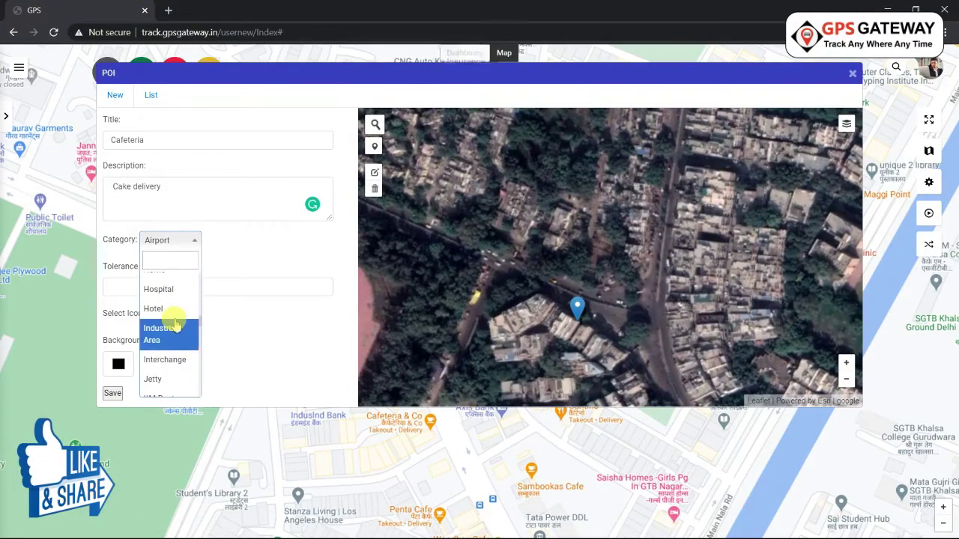
{"action": "scroll", "coordinate": [174, 322], "scroll_direction": "down", "scroll_amount": 5}
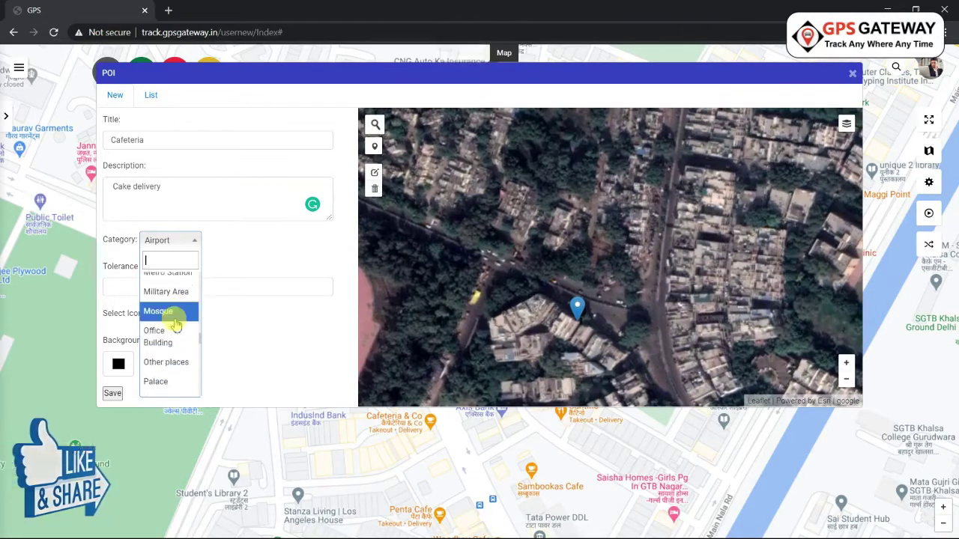
{"action": "scroll", "coordinate": [175, 324], "scroll_direction": "down", "scroll_amount": 5}
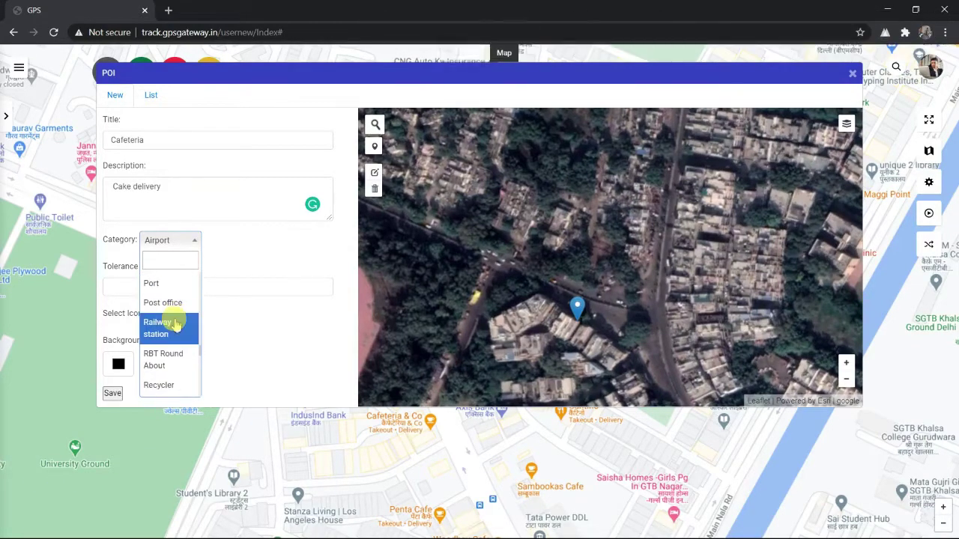
{"action": "scroll", "coordinate": [174, 324], "scroll_direction": "down", "scroll_amount": 5}
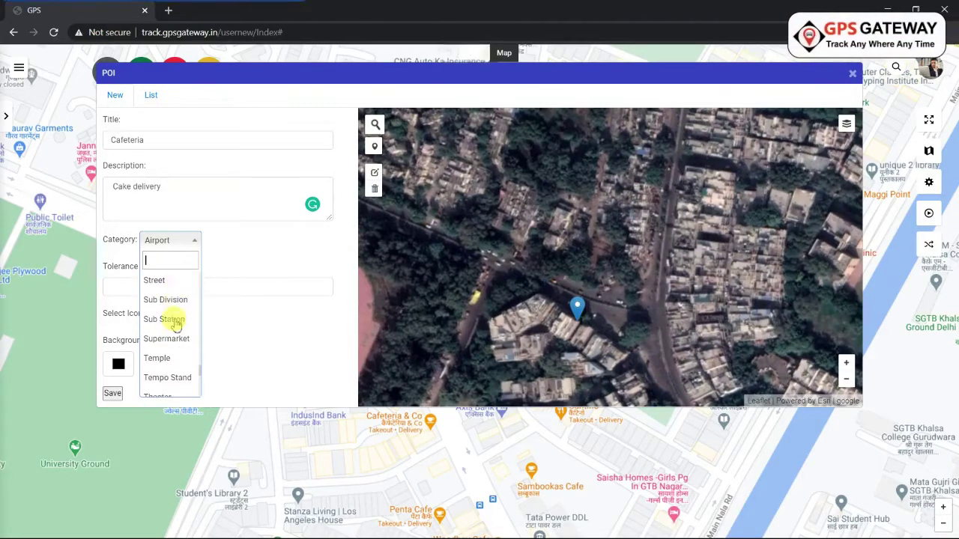
{"action": "scroll", "coordinate": [175, 323], "scroll_direction": "down", "scroll_amount": 5}
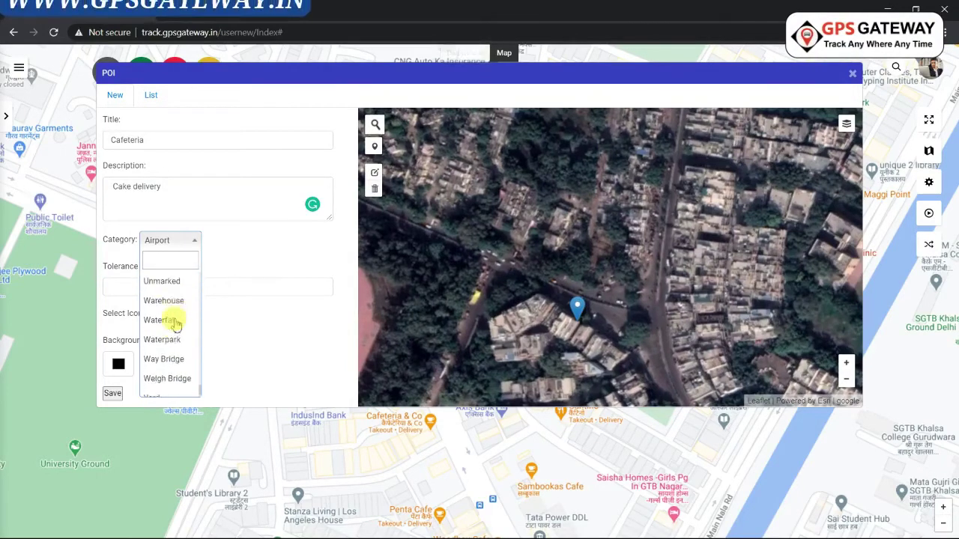
{"action": "scroll", "coordinate": [174, 324], "scroll_direction": "up", "scroll_amount": 20}
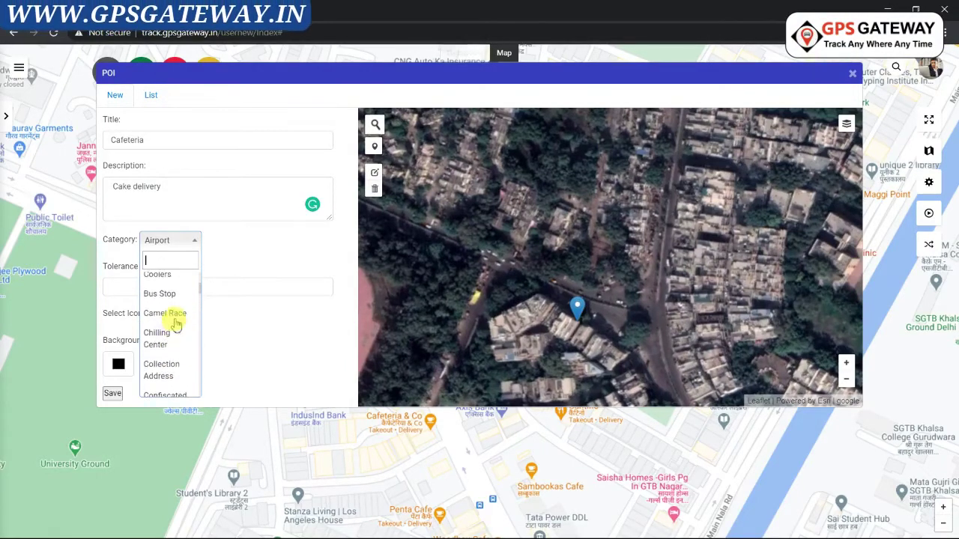
{"action": "left_click", "coordinate": [161, 344]}
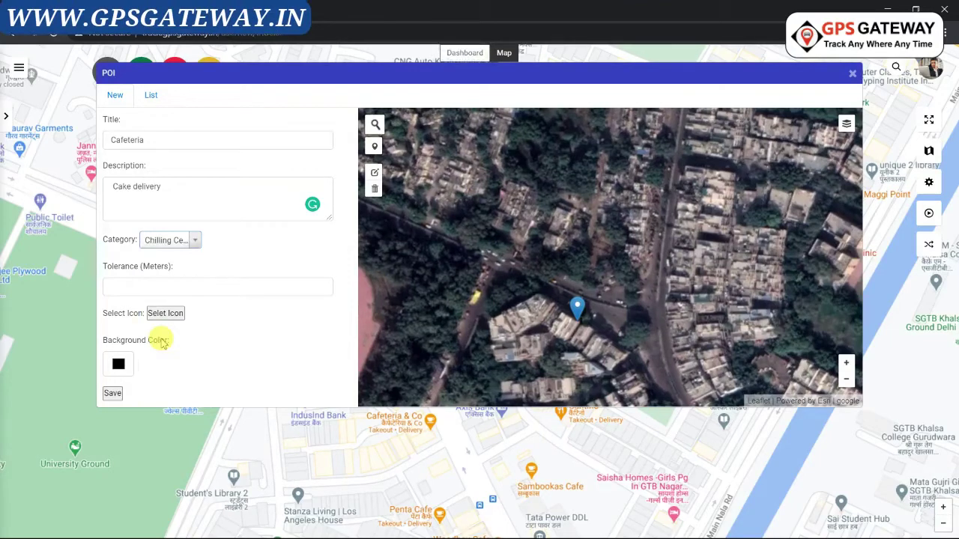
- Set the POI tolerance to 10 meters
{"action": "left_click", "coordinate": [214, 289]}
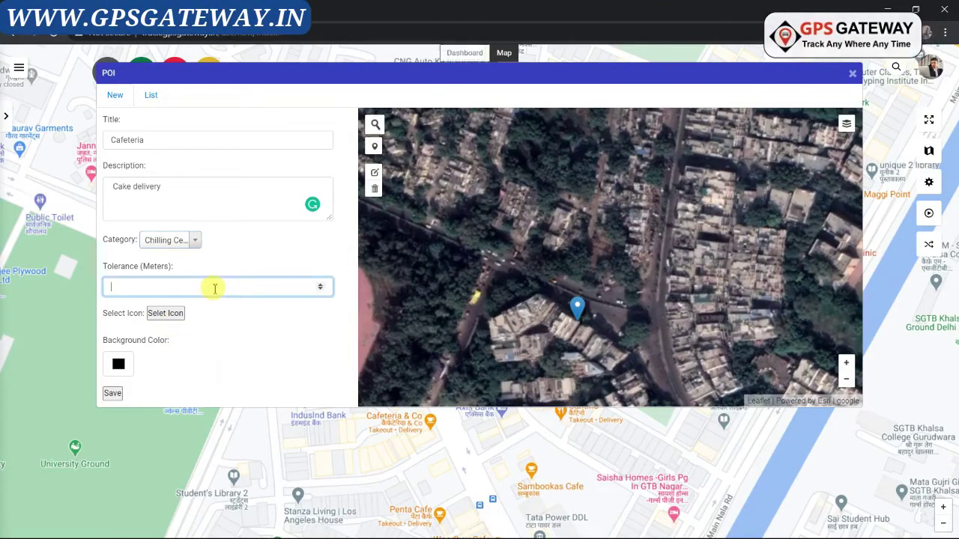
{"action": "left_click", "coordinate": [321, 285]}
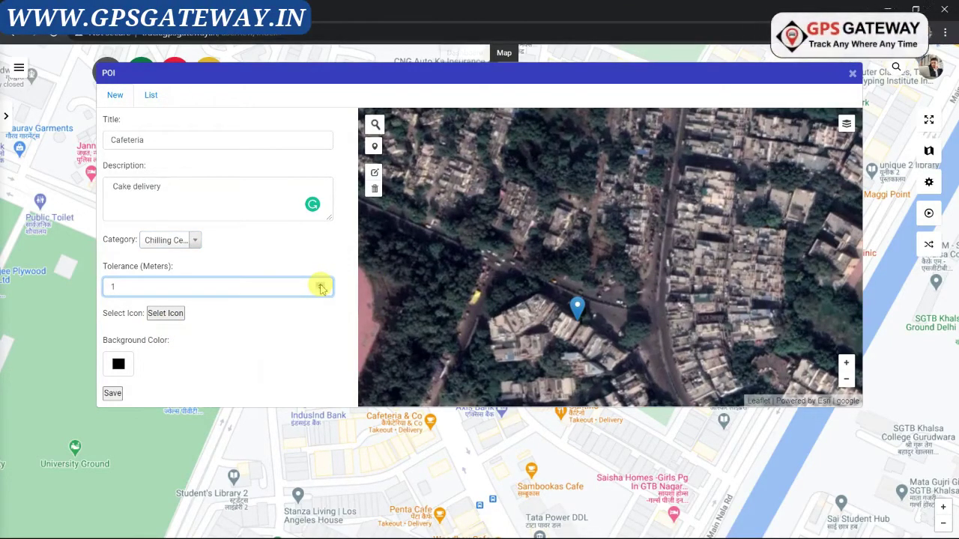
{"action": "type", "text": "0"}
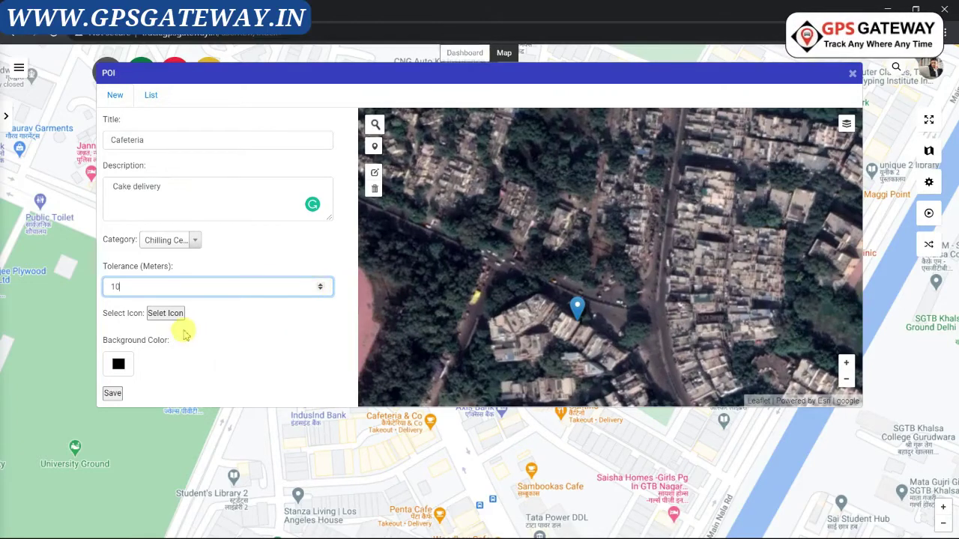
- Choose the fork-and-knife icon and pick a light grey background colour
{"action": "left_click", "coordinate": [165, 313]}
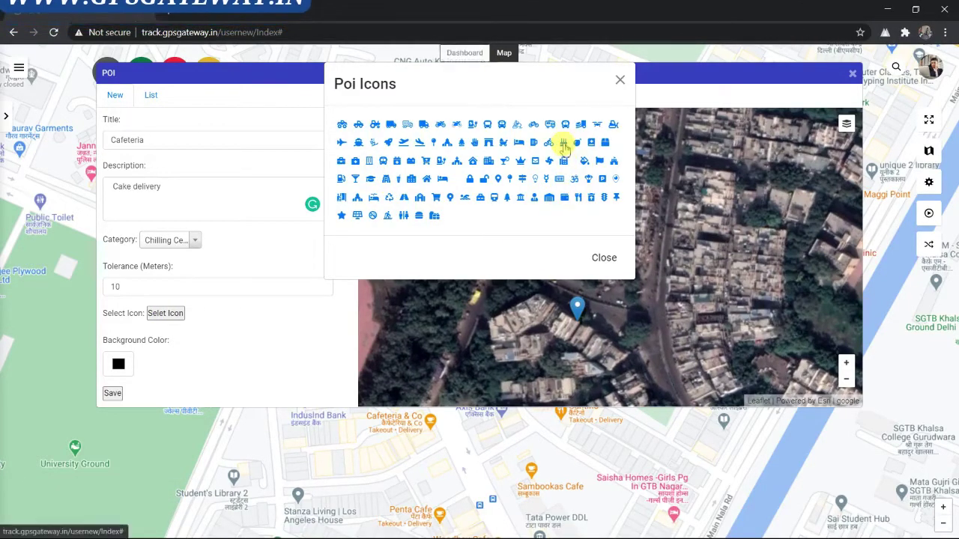
{"action": "left_click", "coordinate": [563, 143]}
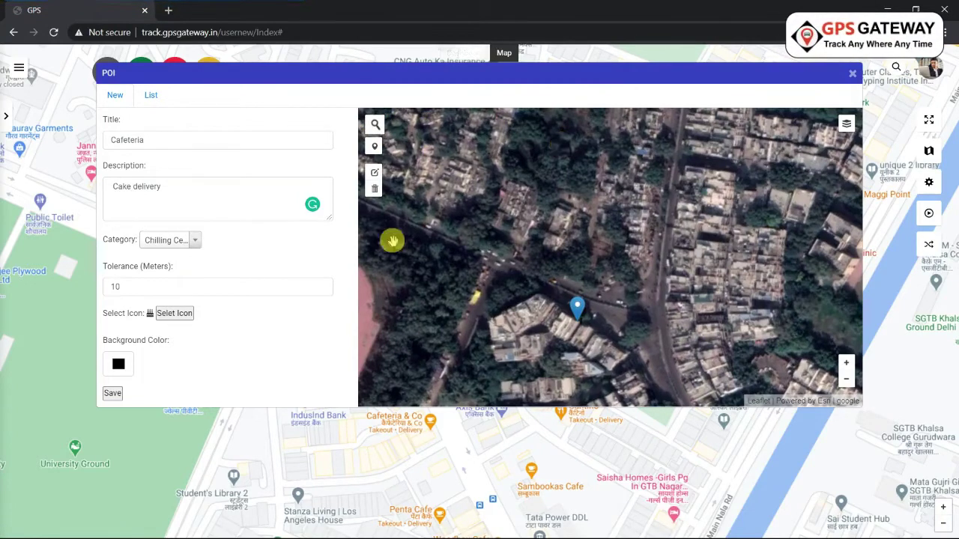
{"action": "left_click", "coordinate": [118, 365]}
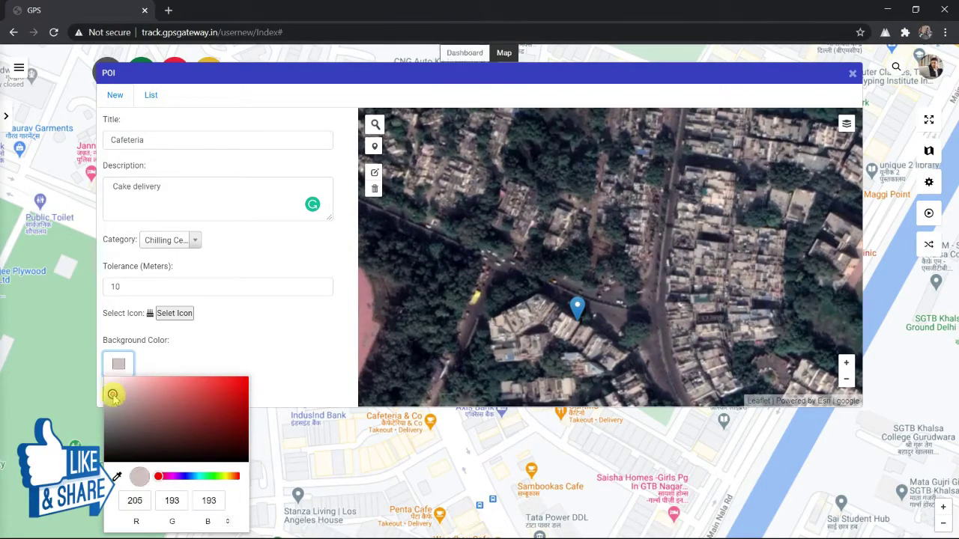
- Close the colour picker keeping the grey and save the Cafeteria POI
{"action": "left_click", "coordinate": [260, 334]}
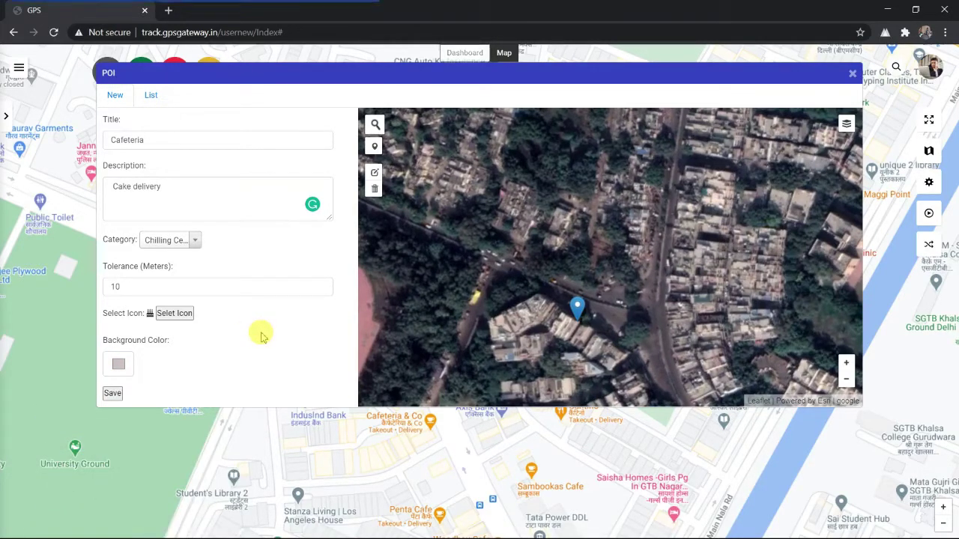
{"action": "left_click", "coordinate": [113, 394]}
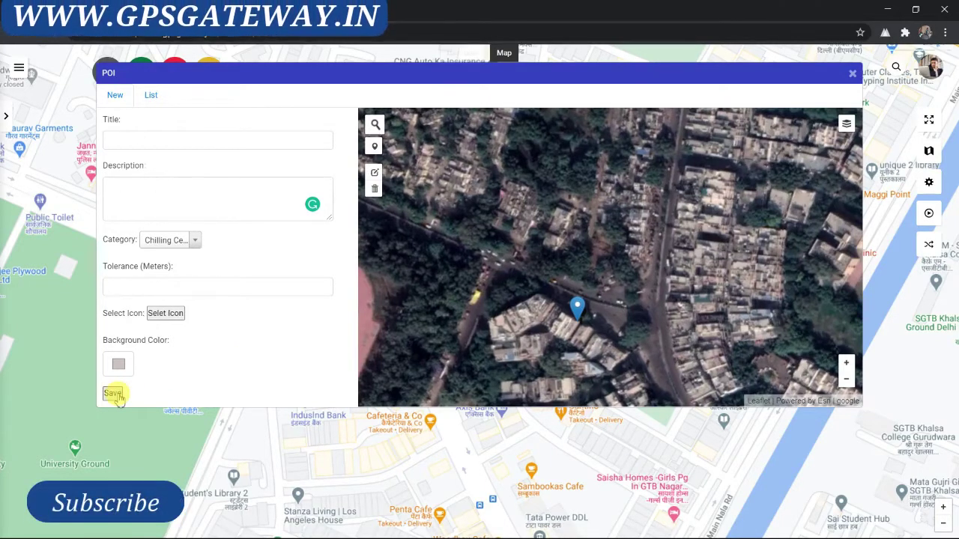
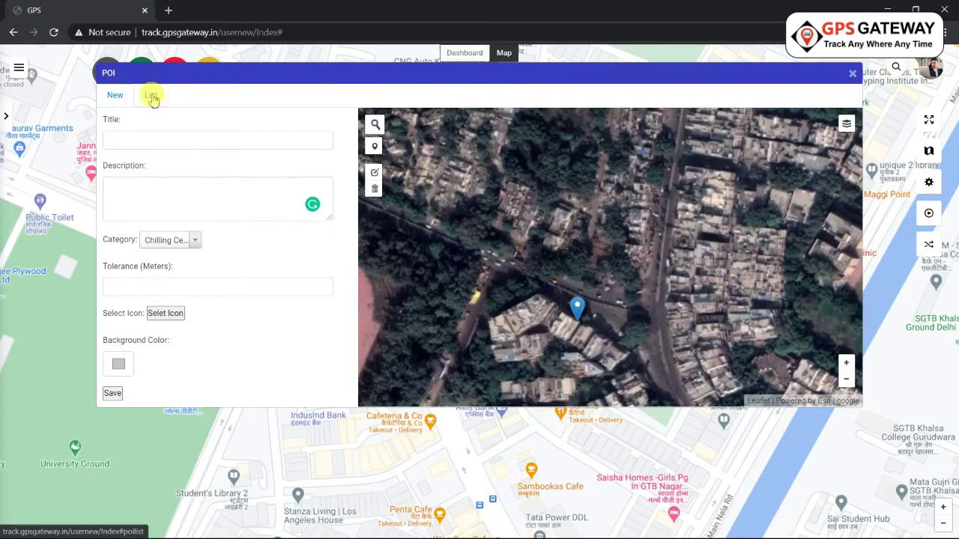
- Search the saved-POI list for 'Cafeteria' to narrow it to that one entry
{"action": "left_click", "coordinate": [152, 98]}
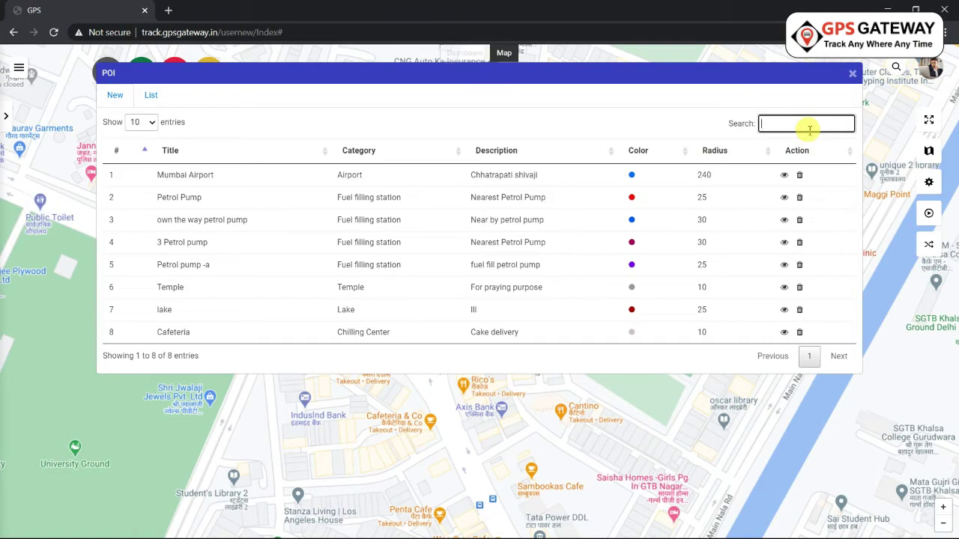
{"action": "type", "text": "Cafeteria"}
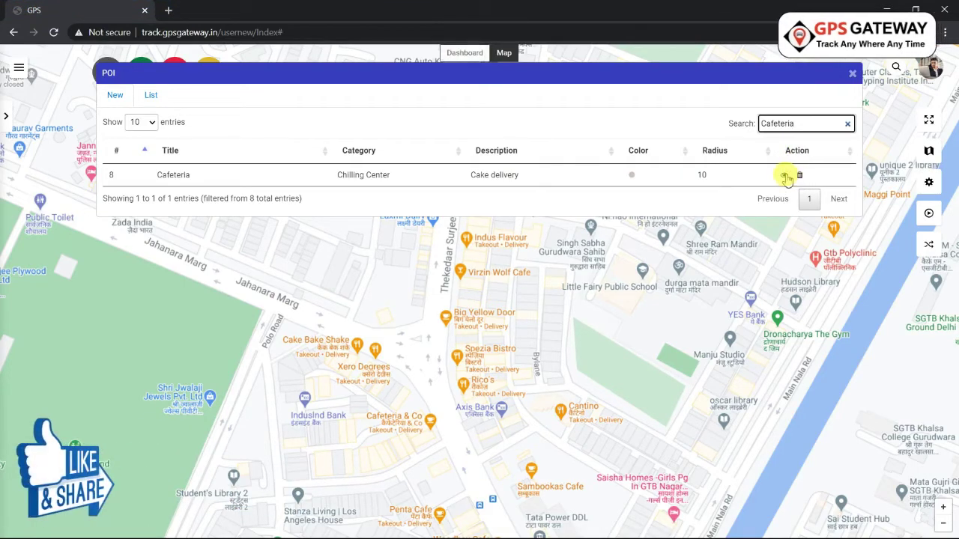
- View the Cafeteria POI on the map, then go back to the full list of 8 POIs
{"action": "left_click", "coordinate": [784, 175]}
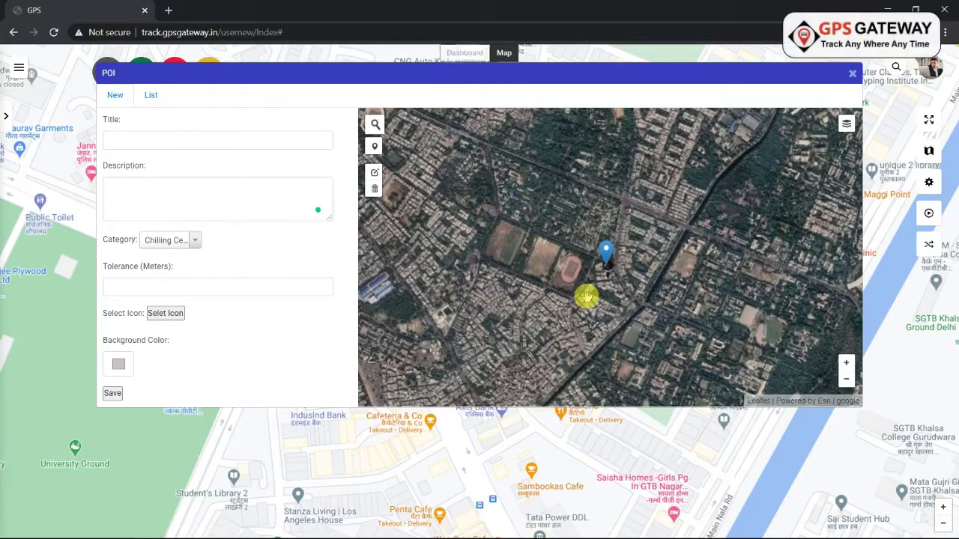
{"action": "left_click", "coordinate": [150, 96]}
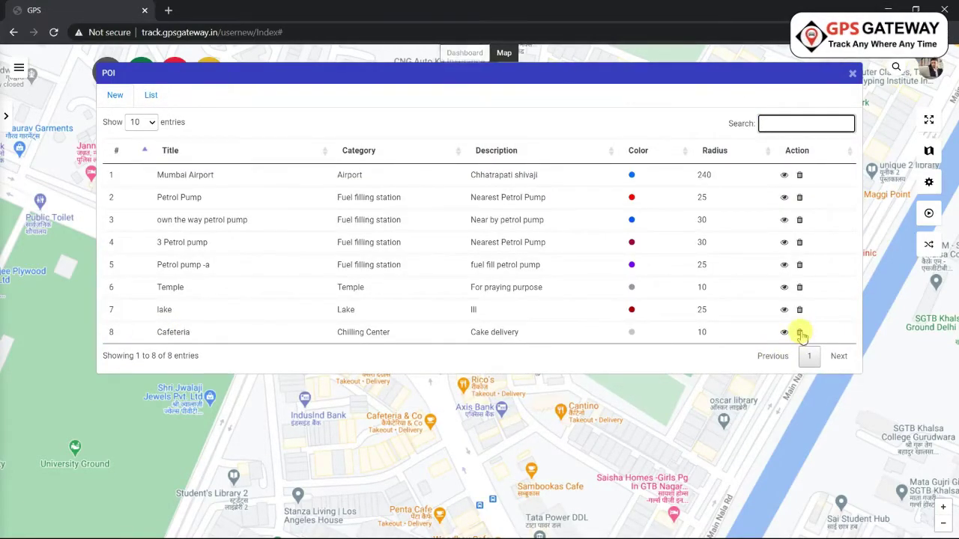
- Close the POI window, review the eight places in the side panel's Place list, then close the panel
{"action": "left_click", "coordinate": [794, 383]}
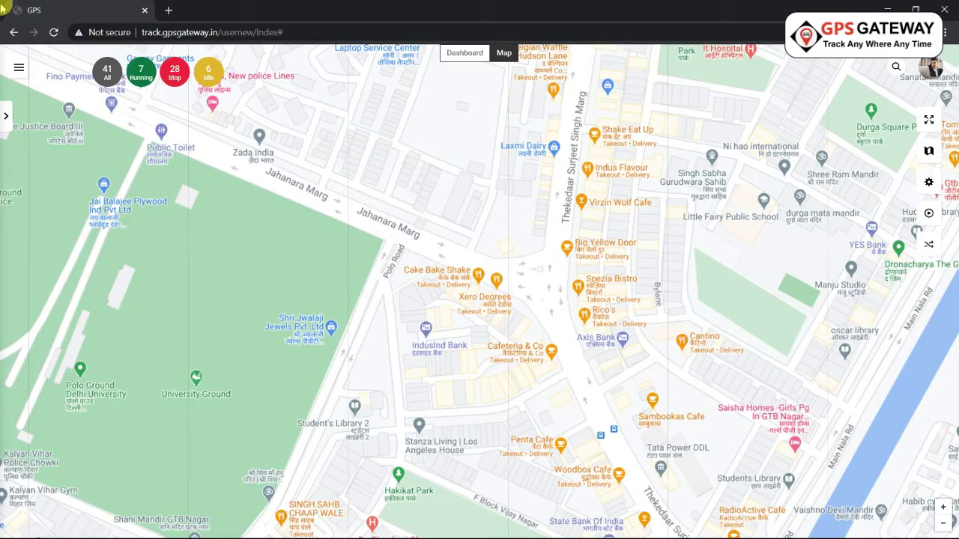
{"action": "left_click", "coordinate": [6, 116]}
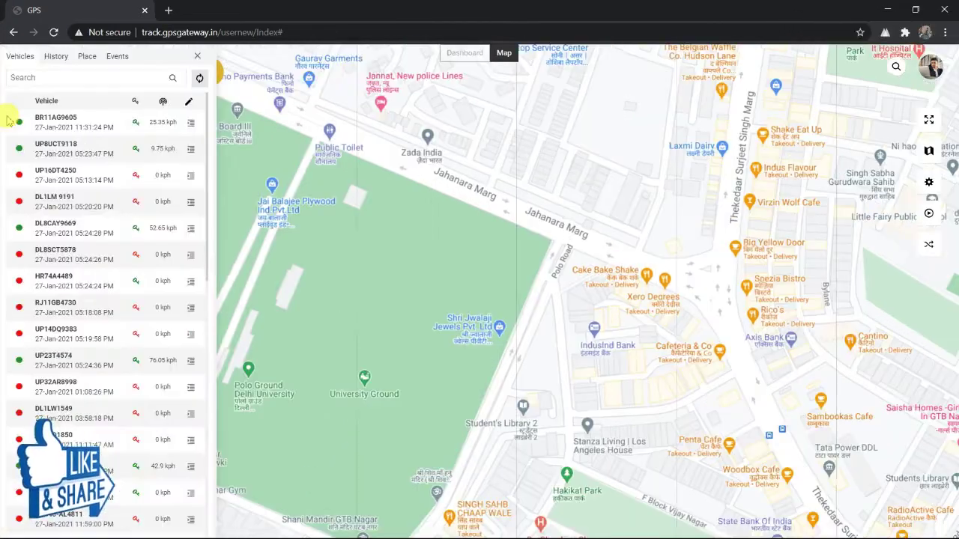
{"action": "left_click", "coordinate": [90, 57]}
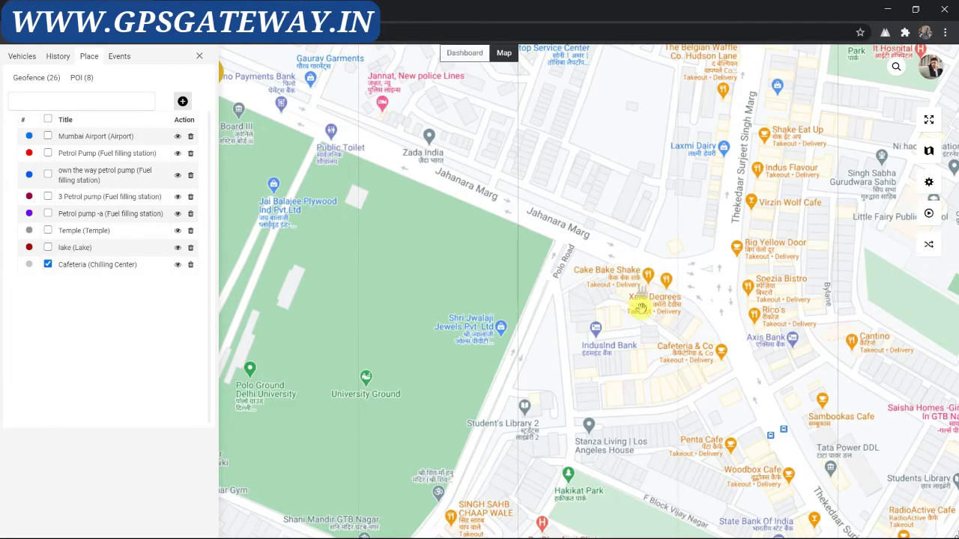
{"action": "mouse_move", "coordinate": [642, 298]}
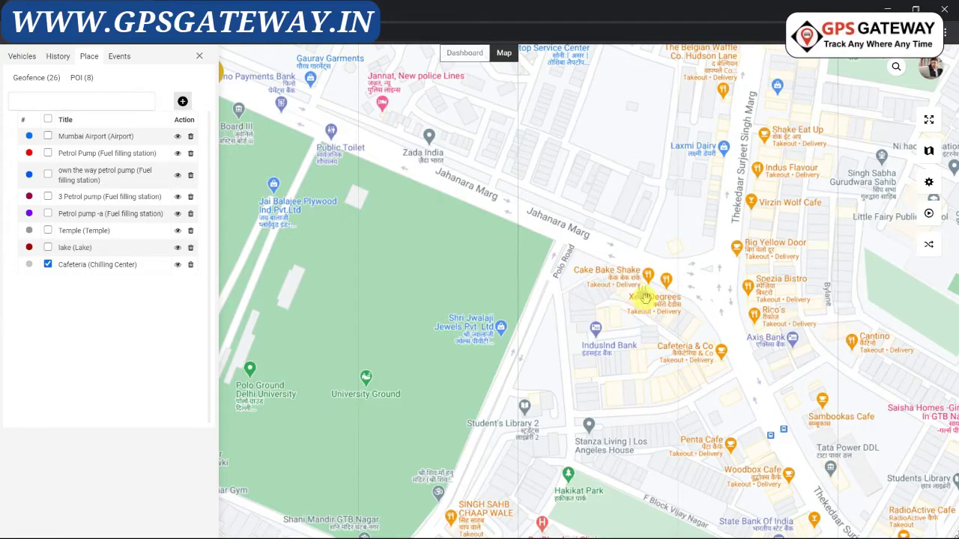
{"action": "scroll", "coordinate": [540, 407], "scroll_direction": "down", "scroll_amount": 3}
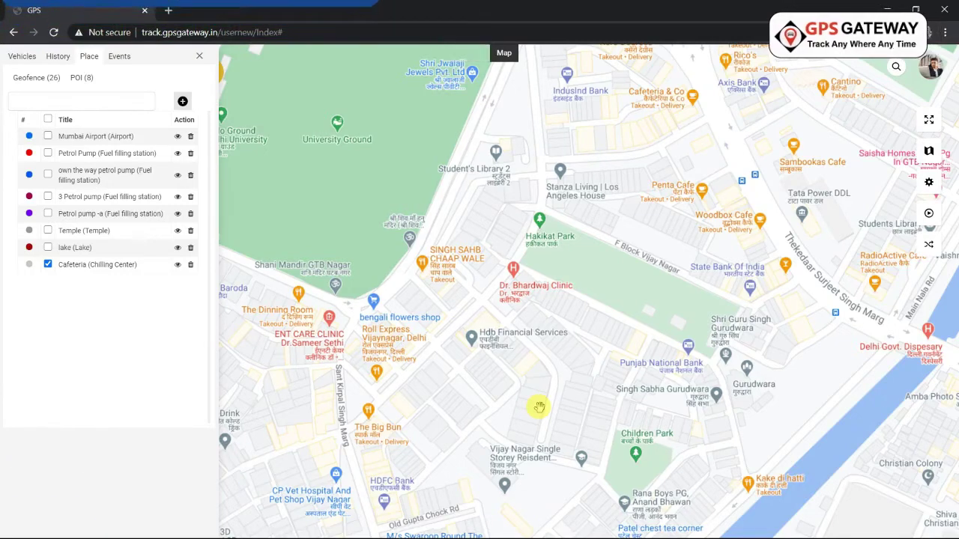
{"action": "left_click", "coordinate": [203, 58]}
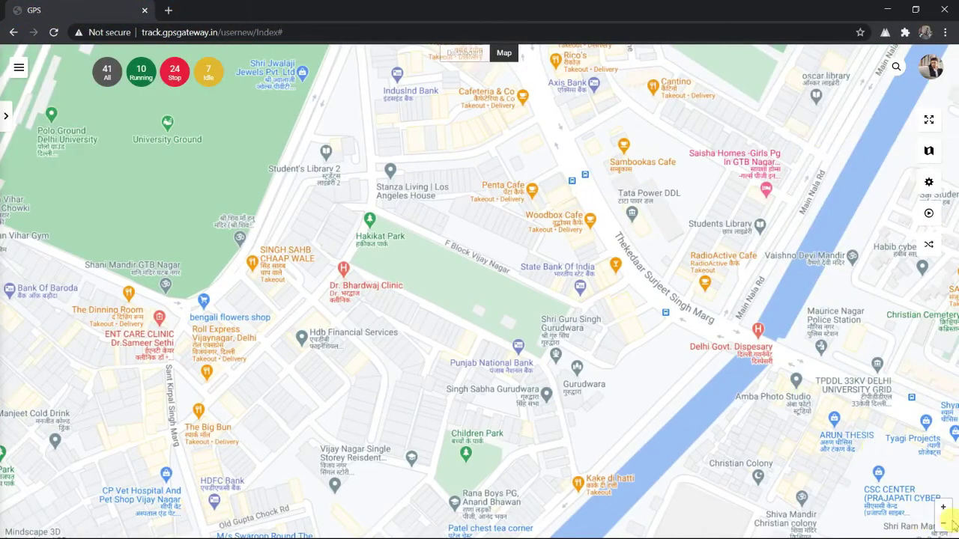
- Zoom the map out to South Asia, then back in one level onto northern India
{"action": "left_click", "coordinate": [945, 524]}
{"action": "left_click", "coordinate": [945, 524]}
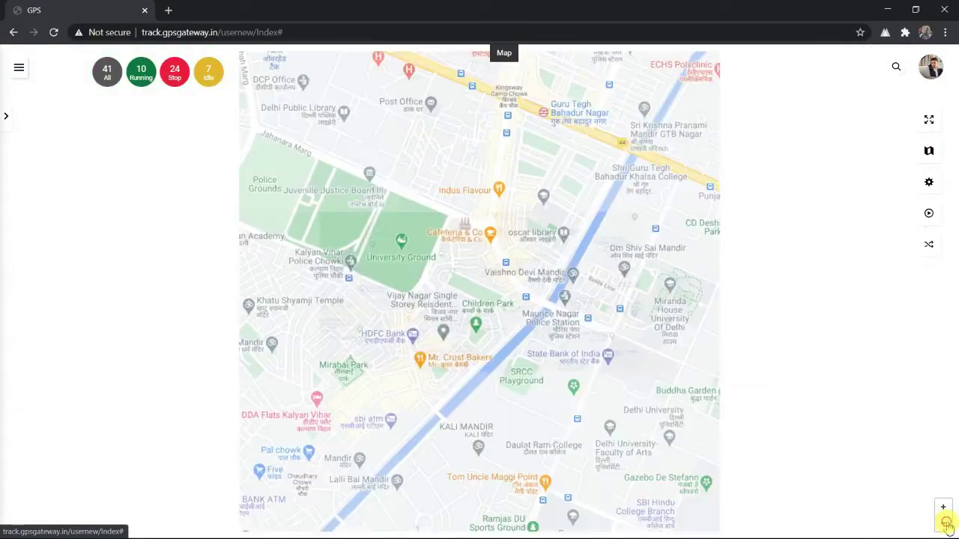
{"action": "left_click", "coordinate": [946, 523]}
{"action": "left_click", "coordinate": [945, 524]}
{"action": "left_click", "coordinate": [946, 523]}
{"action": "left_click", "coordinate": [945, 523]}
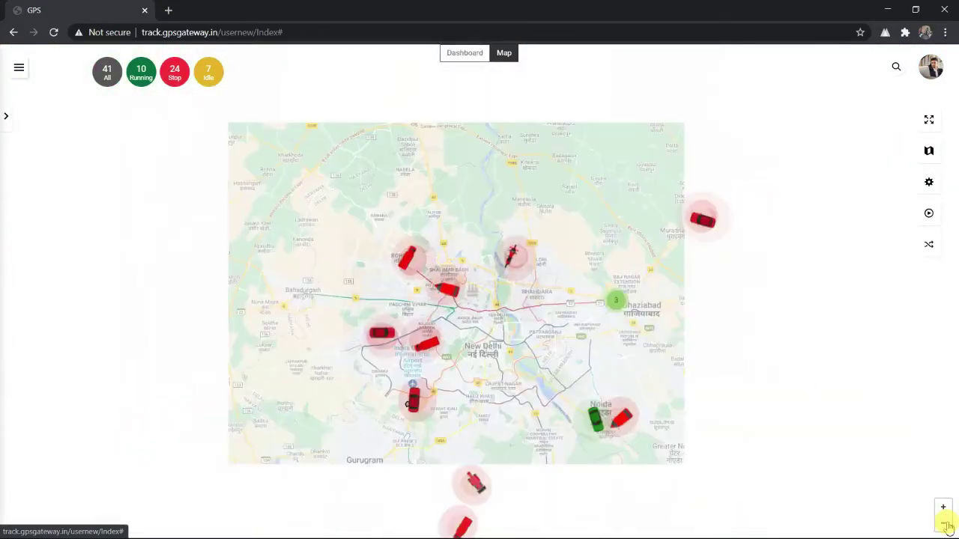
{"action": "left_click", "coordinate": [945, 524]}
{"action": "left_click", "coordinate": [945, 524]}
{"action": "left_click", "coordinate": [946, 523]}
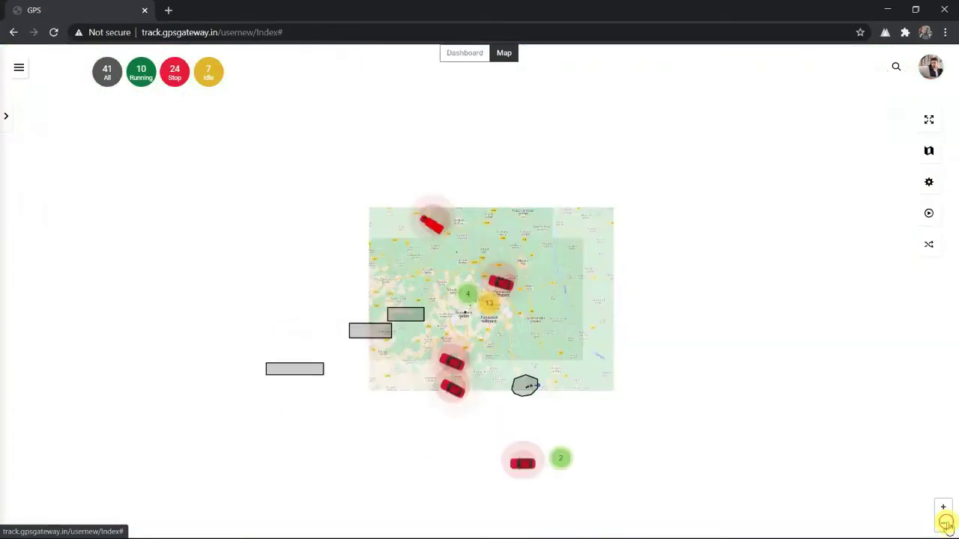
{"action": "left_click", "coordinate": [945, 523]}
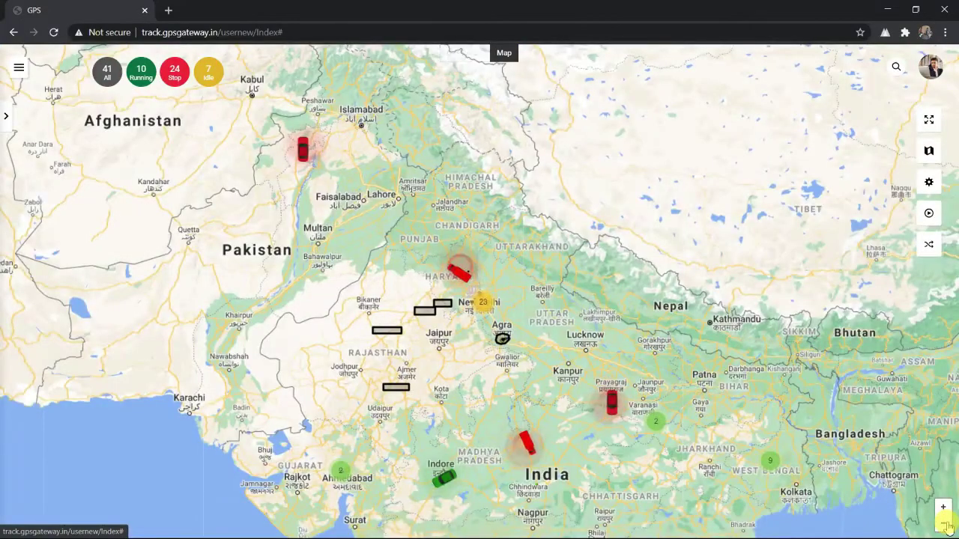
{"action": "left_click", "coordinate": [945, 523]}
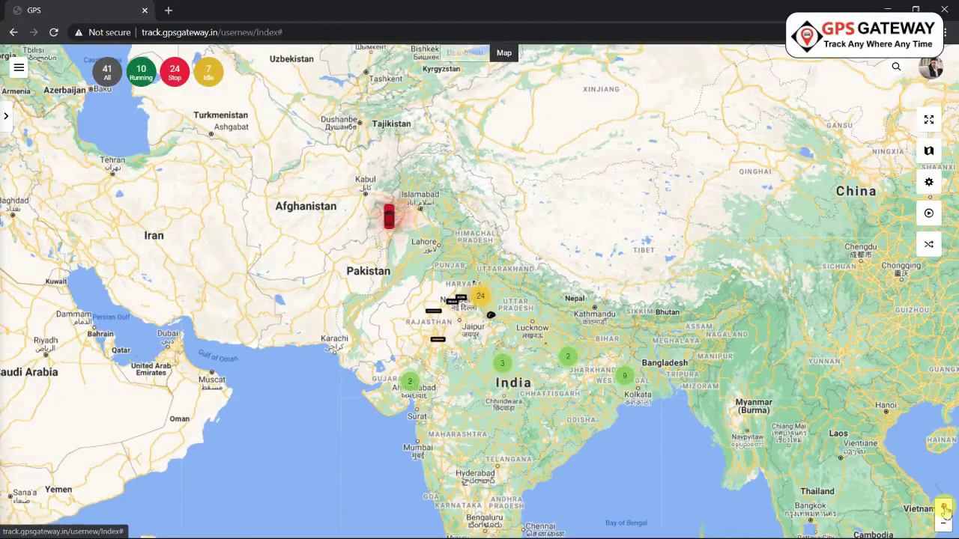
{"action": "left_click", "coordinate": [945, 511]}
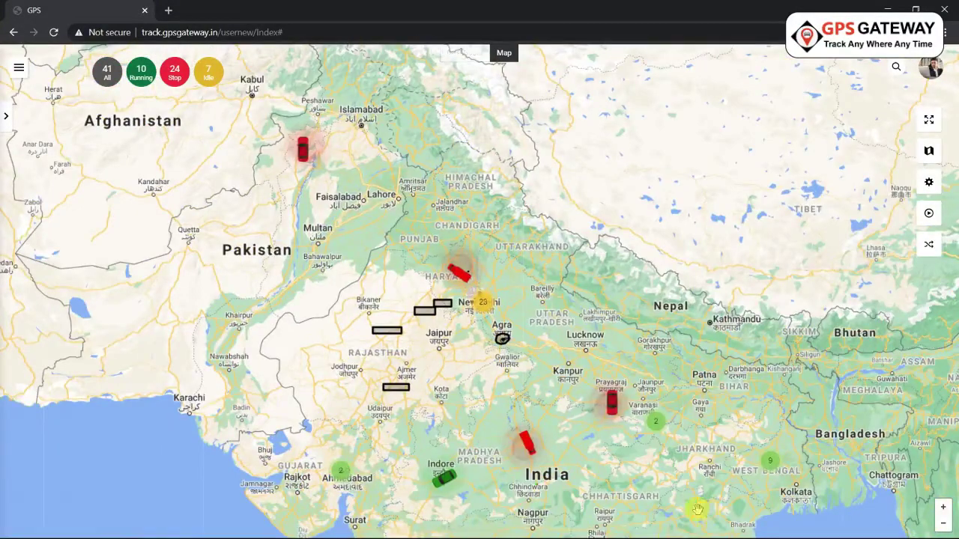
- Check the green car near Indore, close its popup, and open the red car's details near Delhi
{"action": "left_click", "coordinate": [445, 485]}
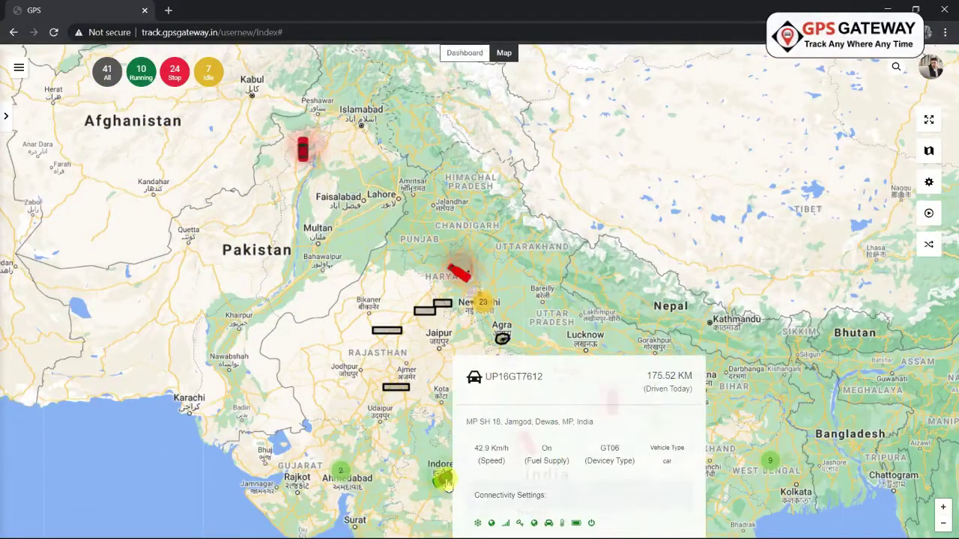
{"action": "left_click", "coordinate": [413, 285]}
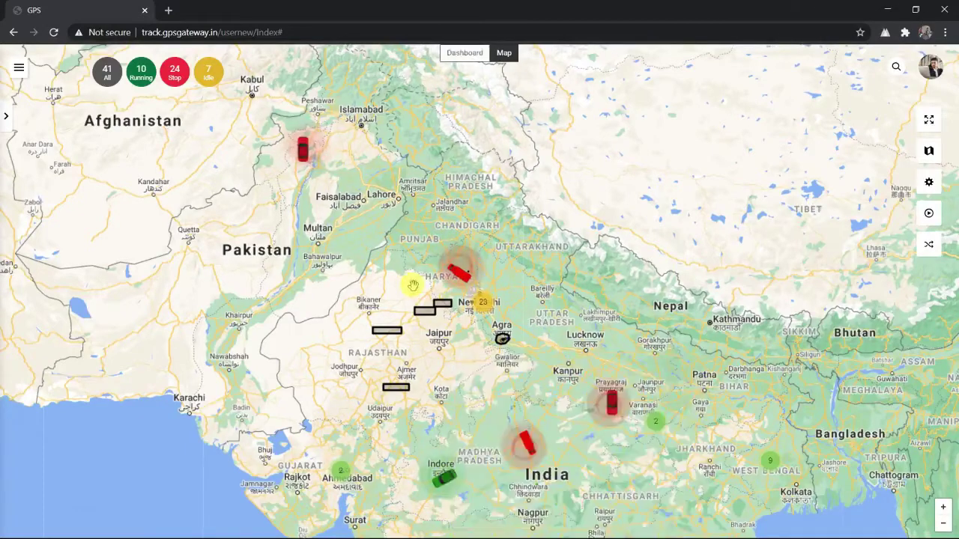
{"action": "left_click", "coordinate": [461, 276]}
{"action": "right_click", "coordinate": [459, 280]}
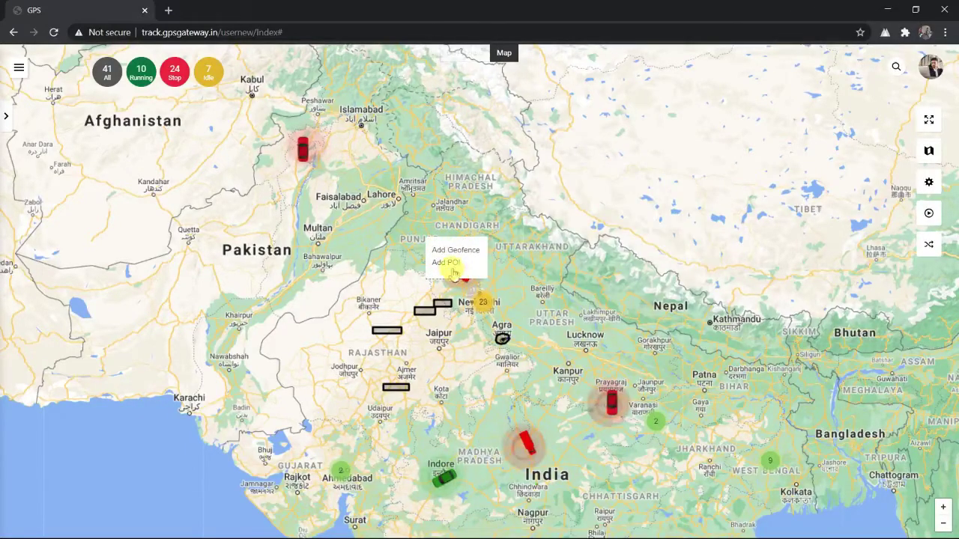
{"action": "left_click", "coordinate": [446, 261]}
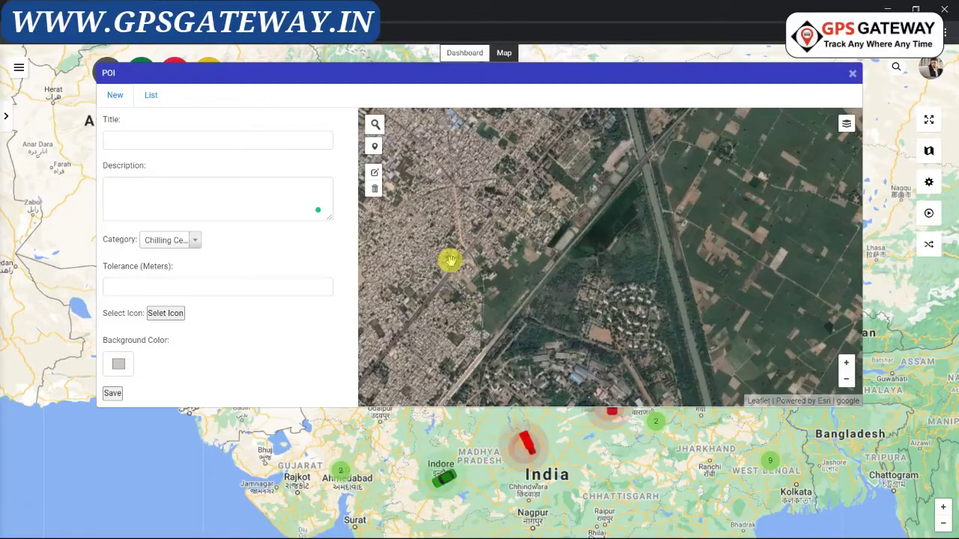
{"action": "mouse_move", "coordinate": [849, 122]}
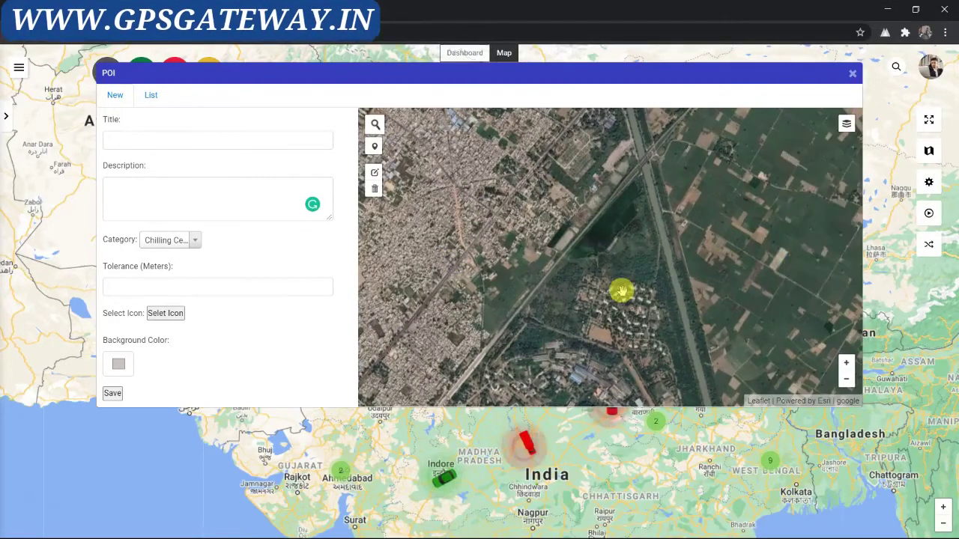
{"action": "left_click", "coordinate": [847, 364]}
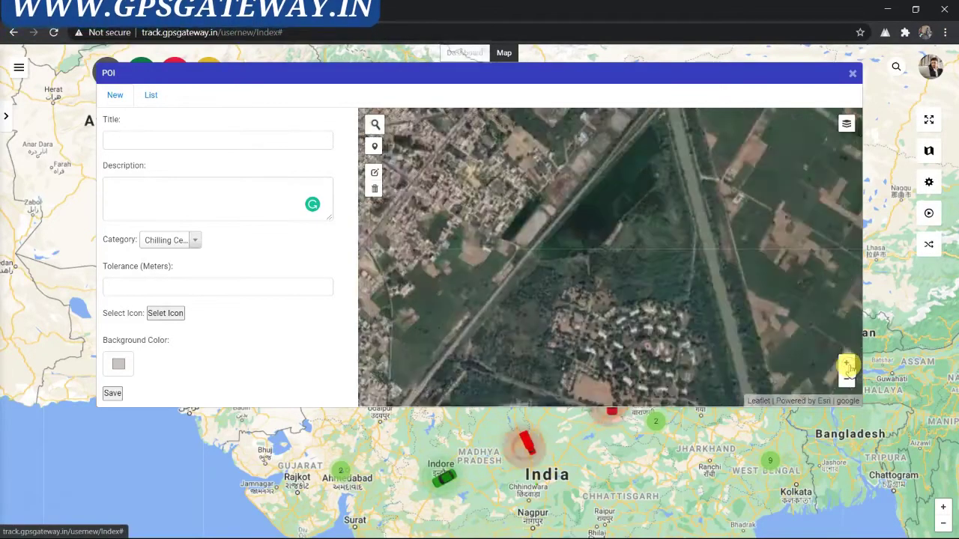
{"action": "left_click", "coordinate": [848, 364]}
{"action": "left_click", "coordinate": [848, 364]}
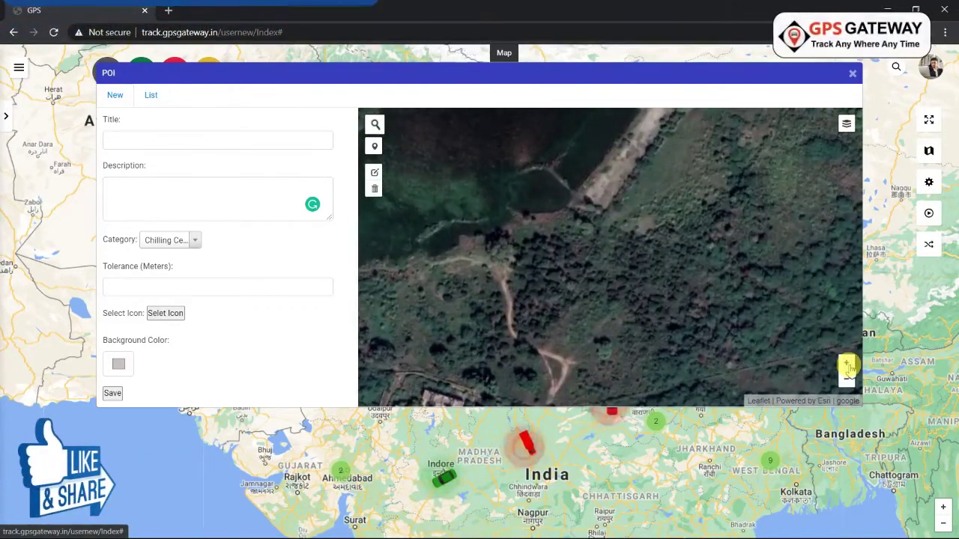
{"action": "left_click", "coordinate": [252, 143]}
{"action": "left_click", "coordinate": [247, 197]}
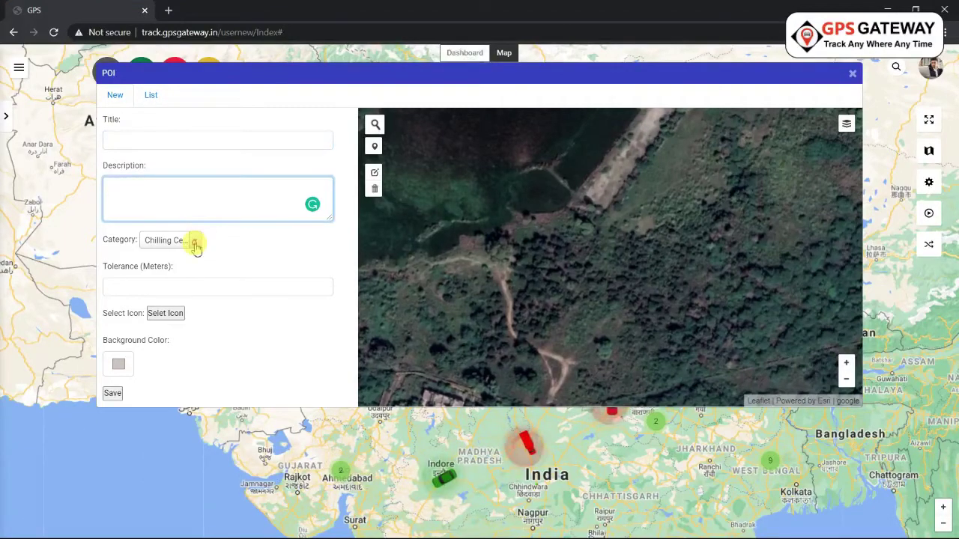
{"action": "left_click", "coordinate": [194, 241]}
{"action": "scroll", "coordinate": [167, 325], "scroll_direction": "down", "scroll_amount": 5}
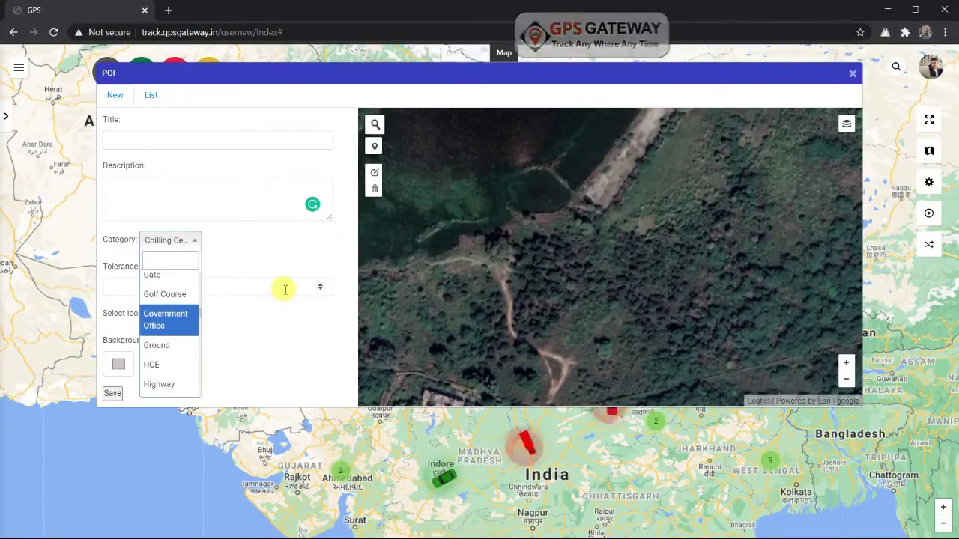
{"action": "left_click", "coordinate": [299, 260]}
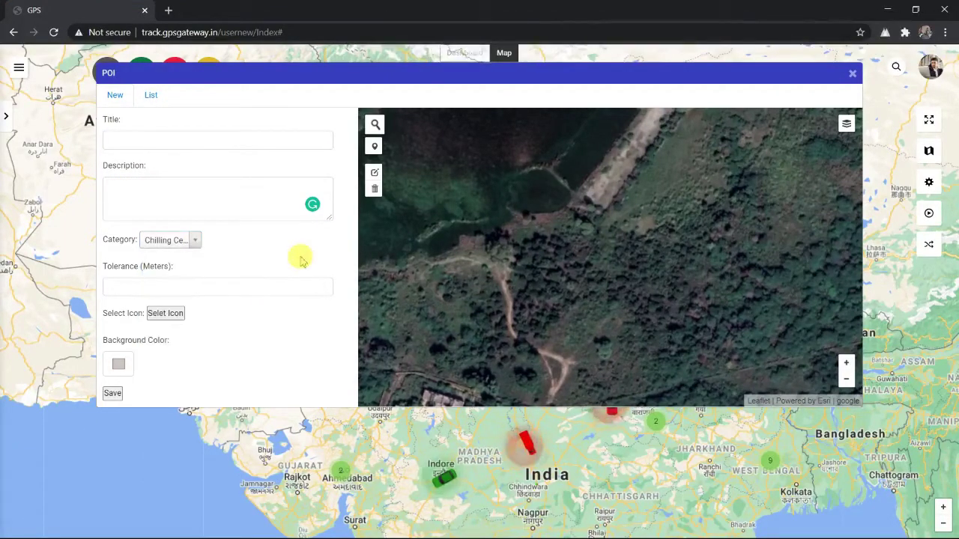
{"action": "left_click", "coordinate": [175, 314]}
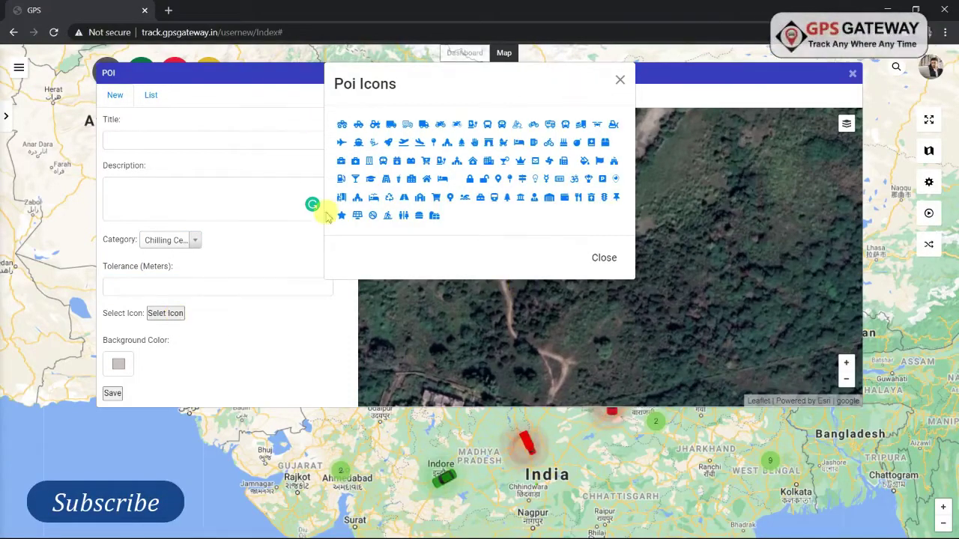
{"action": "left_click", "coordinate": [620, 78]}
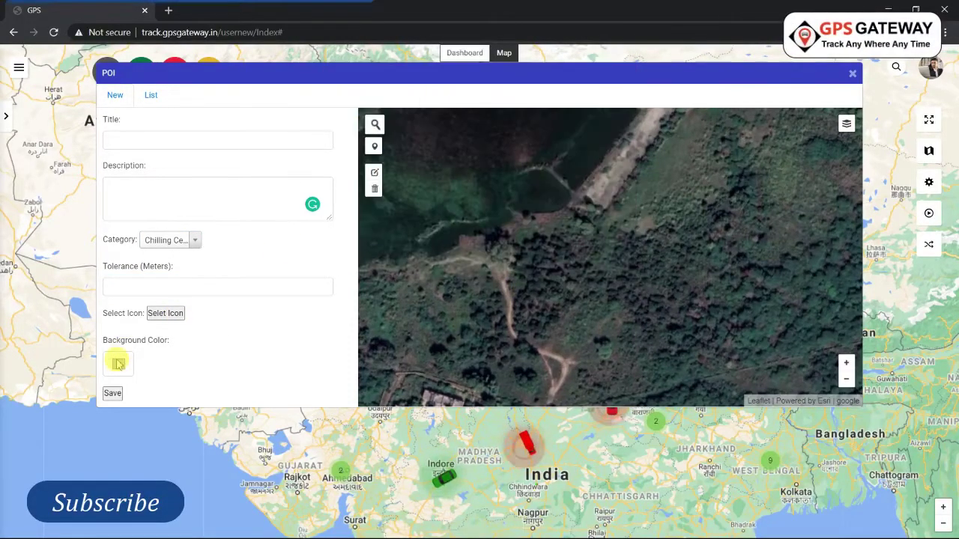
{"action": "left_click", "coordinate": [118, 364]}
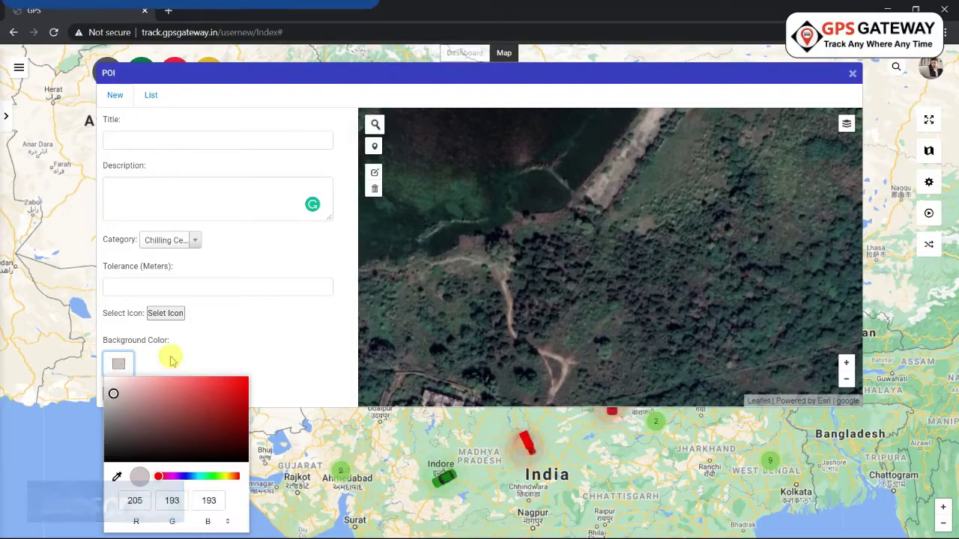
{"action": "left_click", "coordinate": [300, 349]}
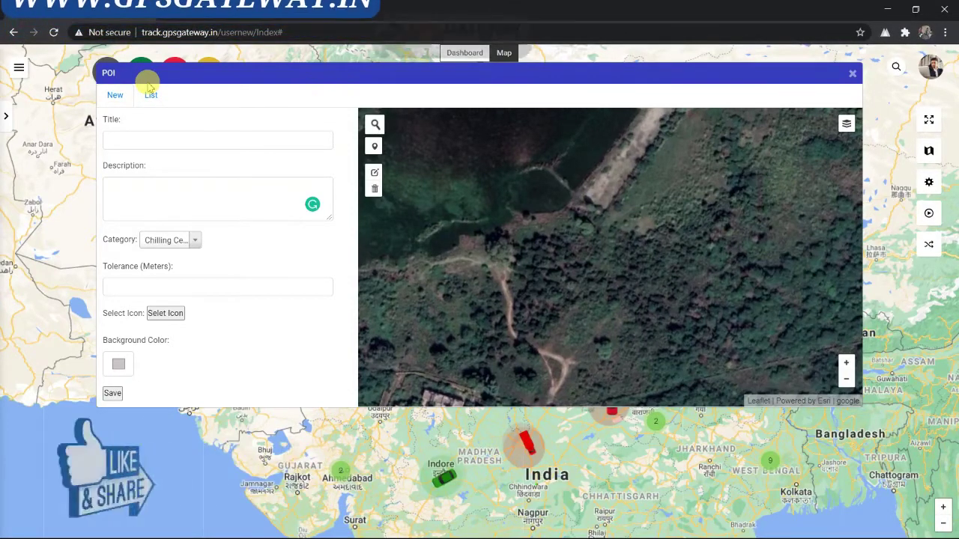
- Review the 8 saved POIs in the List tab, then close the POI window
{"action": "left_click", "coordinate": [153, 98]}
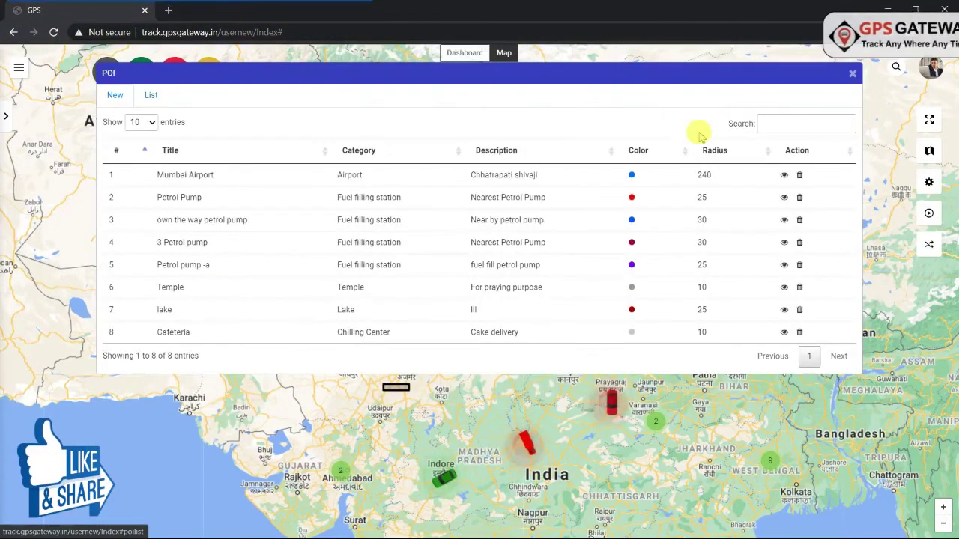
{"action": "left_click", "coordinate": [781, 122]}
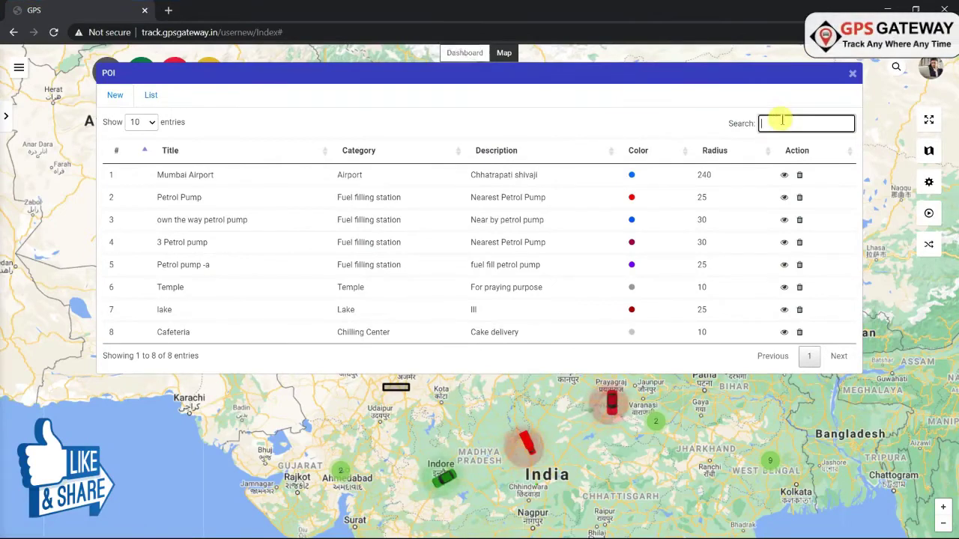
{"action": "left_click", "coordinate": [853, 75]}
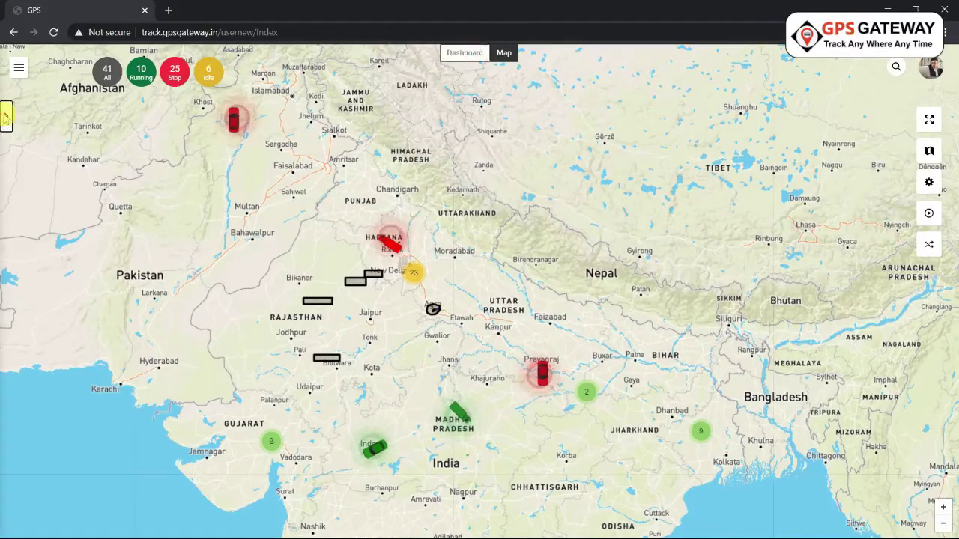
- Open the Vehicles panel and zoom to the first truck, the running one near Dudhi
{"action": "left_click", "coordinate": [5, 116]}
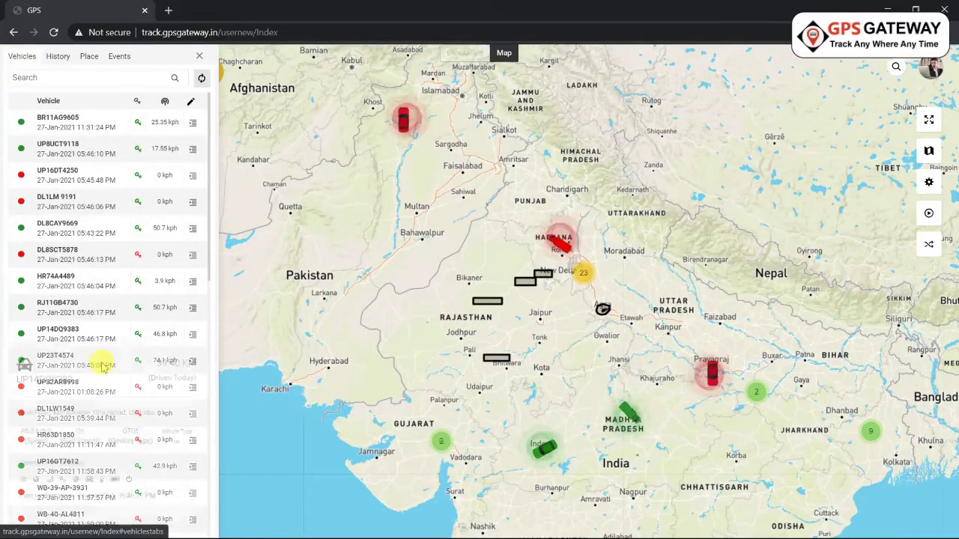
{"action": "scroll", "coordinate": [101, 364], "scroll_direction": "down", "scroll_amount": 5}
{"action": "scroll", "coordinate": [105, 348], "scroll_direction": "up", "scroll_amount": 10}
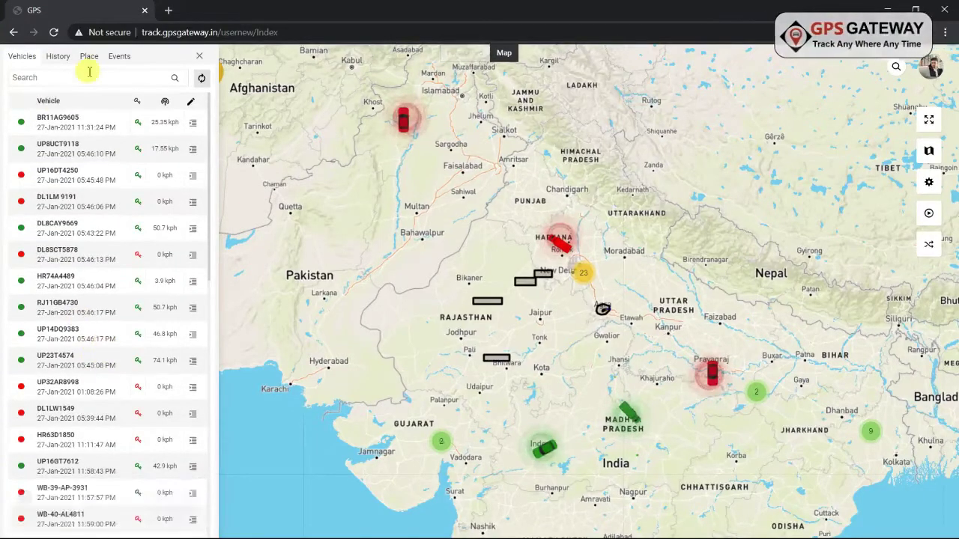
{"action": "left_click", "coordinate": [103, 120]}
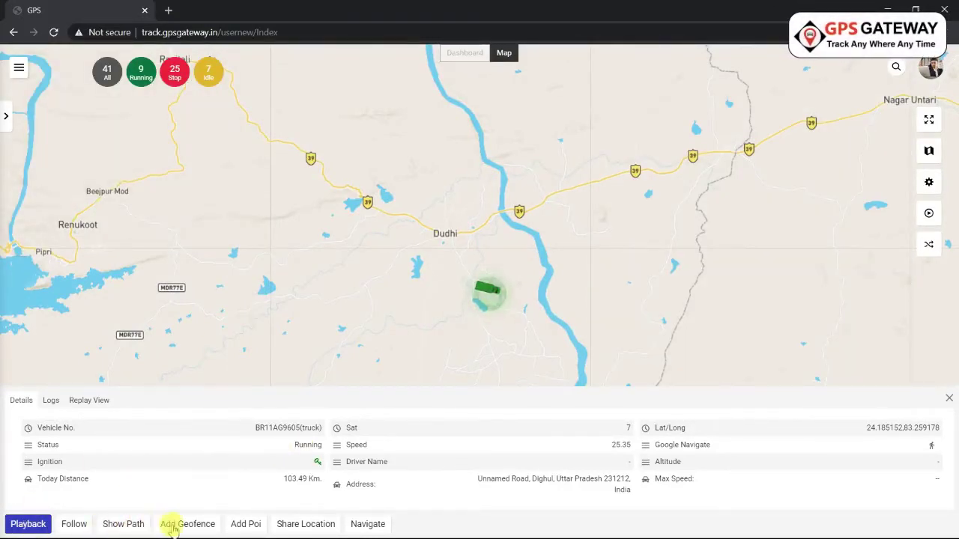
- Start a new POI at the truck's location and switch its map layer to googlesatellite
{"action": "left_click", "coordinate": [246, 525]}
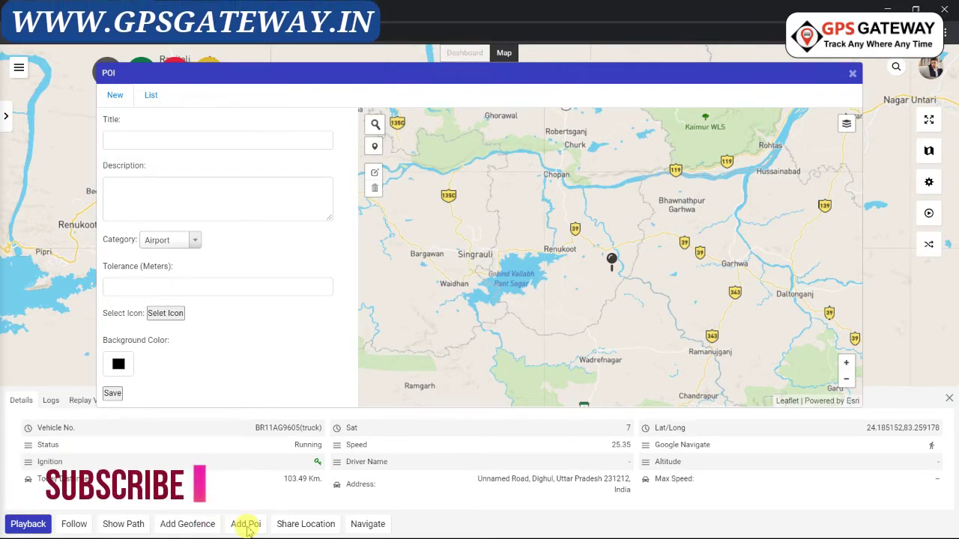
{"action": "mouse_move", "coordinate": [851, 132]}
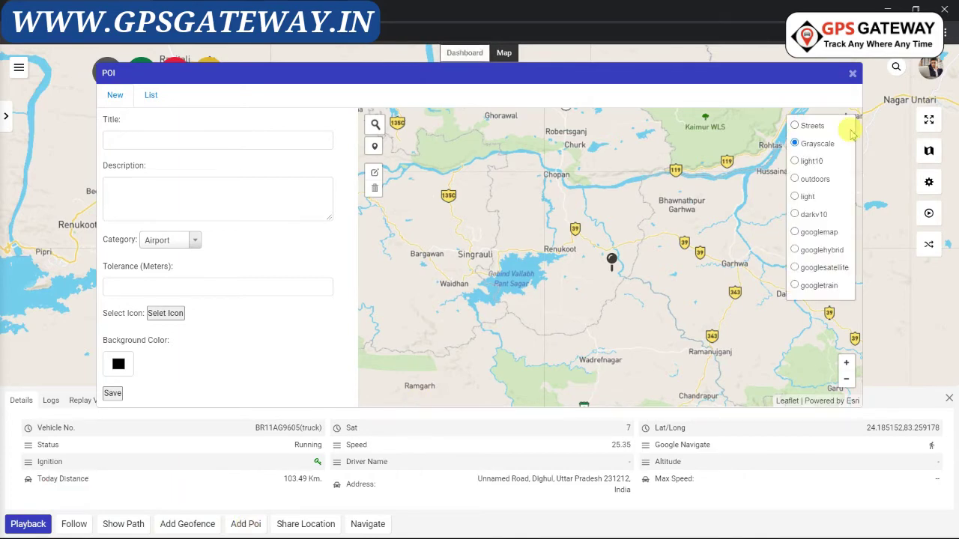
{"action": "left_click", "coordinate": [797, 269]}
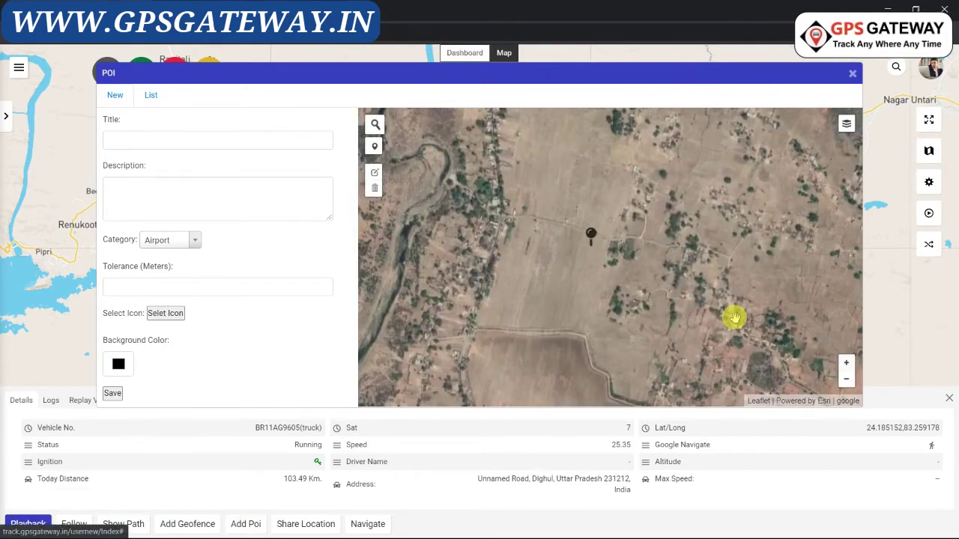
- Step through the POI title, description, category and tolerance fields, then show the saved-POI list
{"action": "left_click", "coordinate": [184, 141]}
{"action": "left_click", "coordinate": [231, 202]}
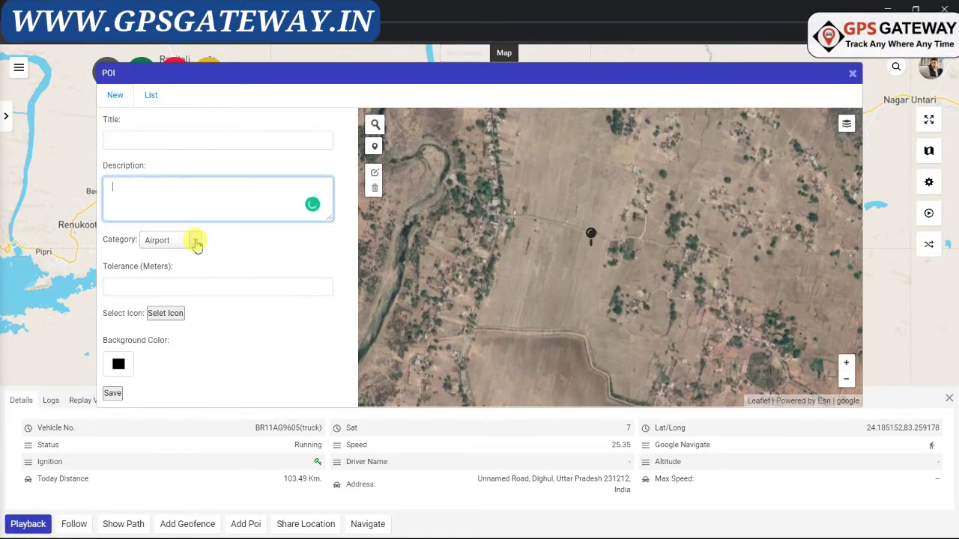
{"action": "left_click", "coordinate": [196, 242]}
{"action": "left_click", "coordinate": [241, 287]}
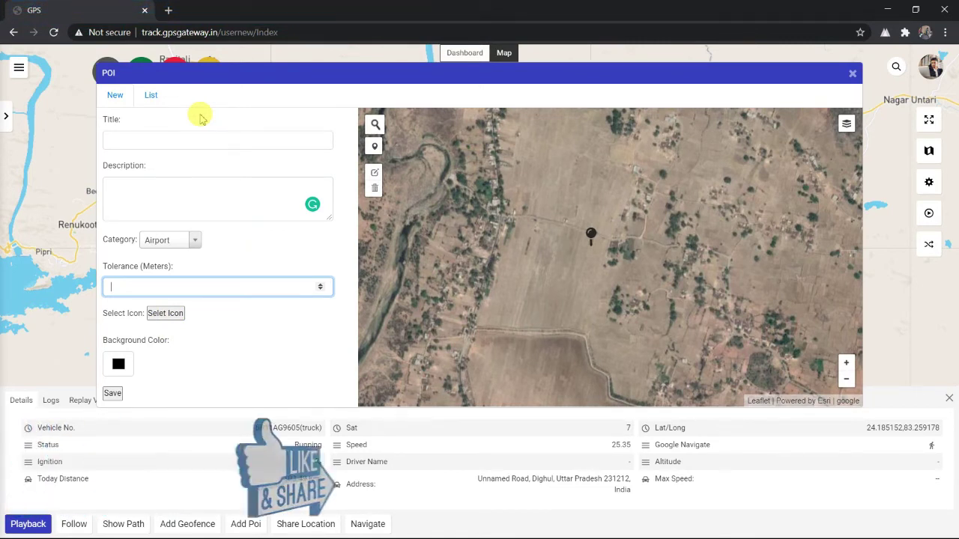
{"action": "left_click", "coordinate": [150, 97]}
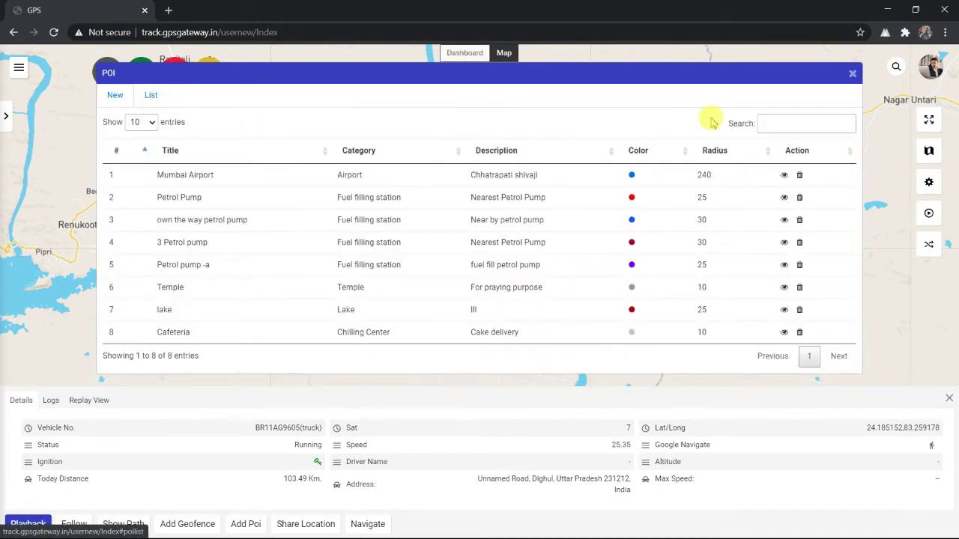